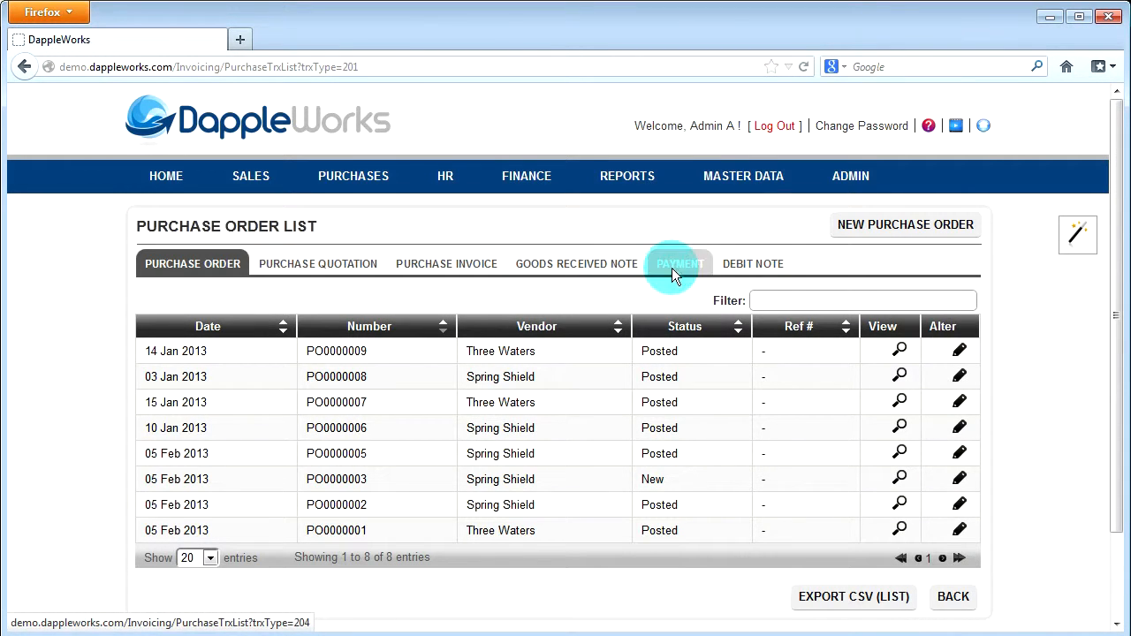
Open the Three Waters purchase order dated 14 Jan 2013 for editing and review its transaction conversion options
left_click(960, 351)
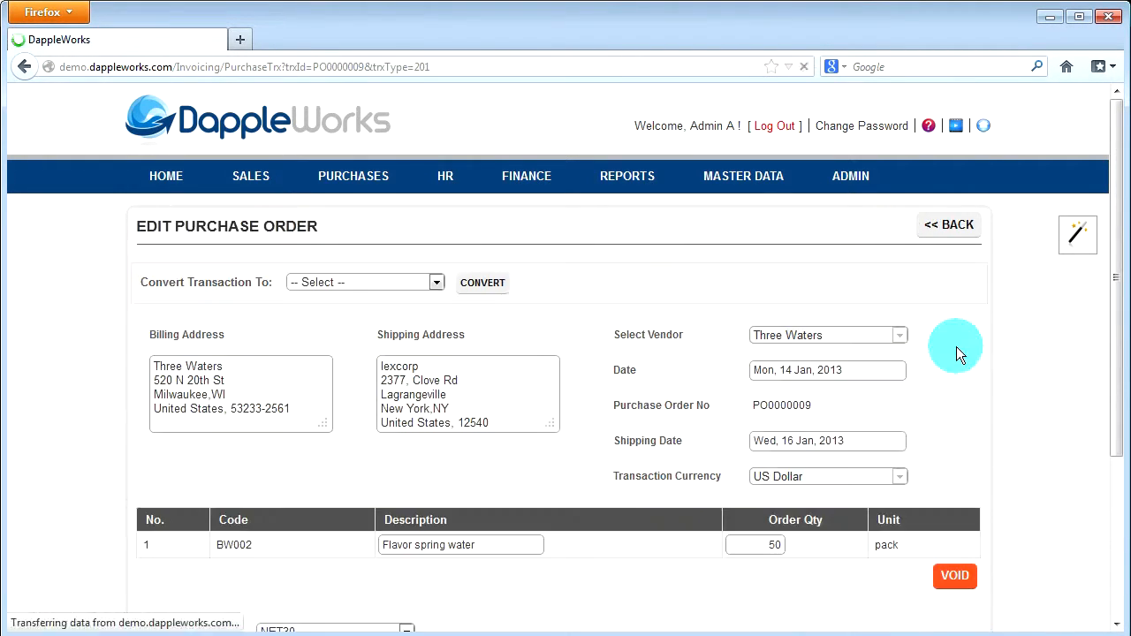
left_click(422, 288)
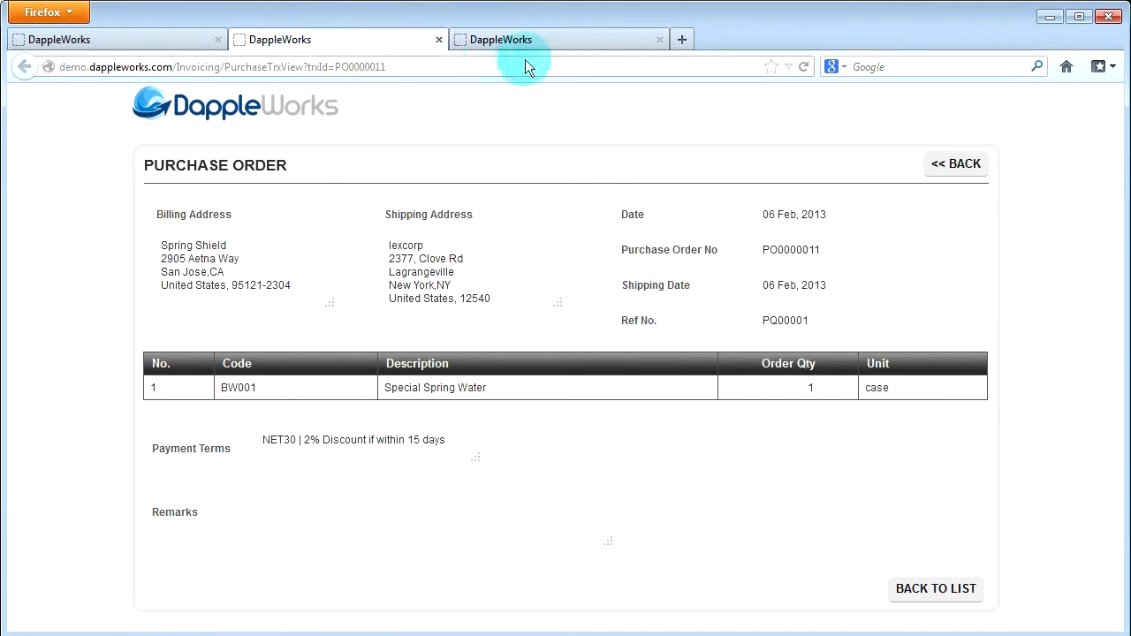
left_click(582, 42)
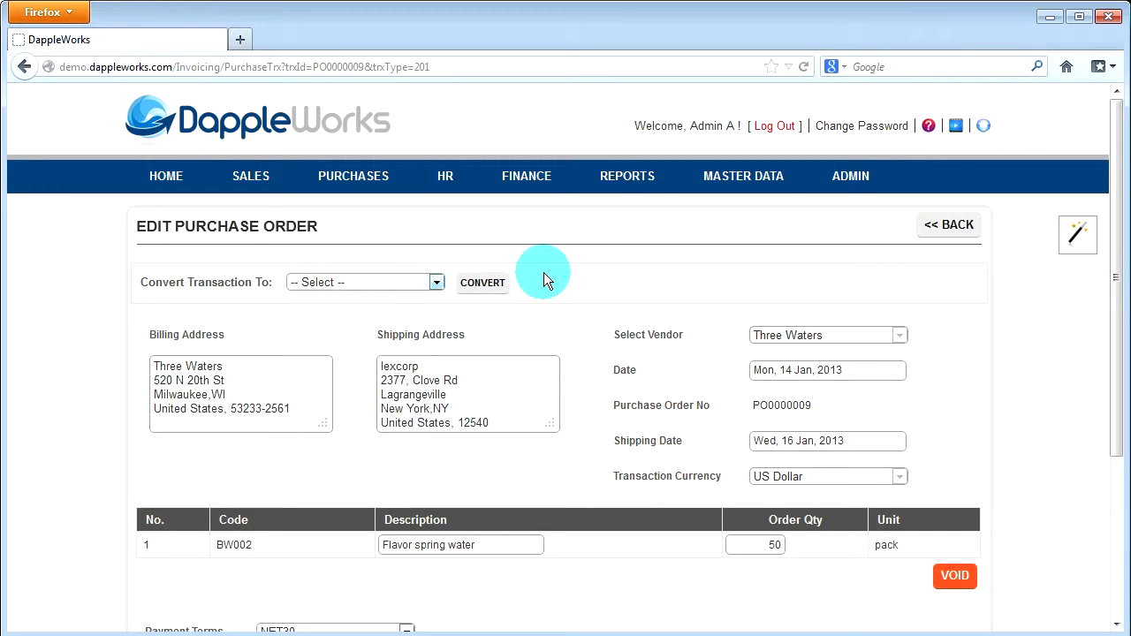
Start a new purchase order from the purchases overview and select Spring Shield as its vendor
left_click(353, 183)
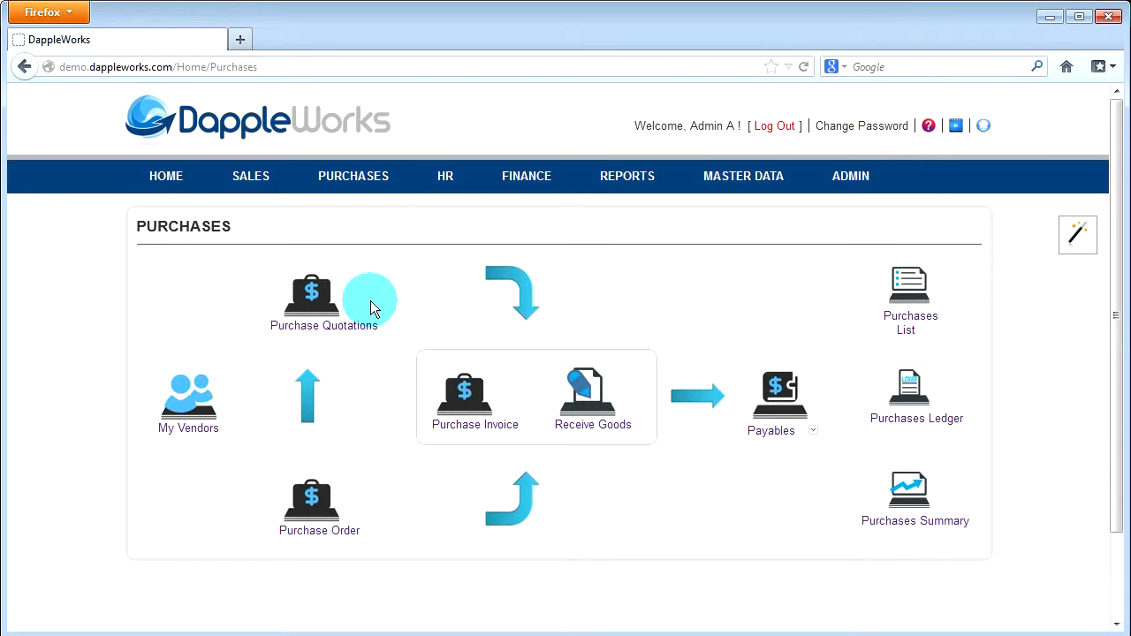
left_click(315, 521)
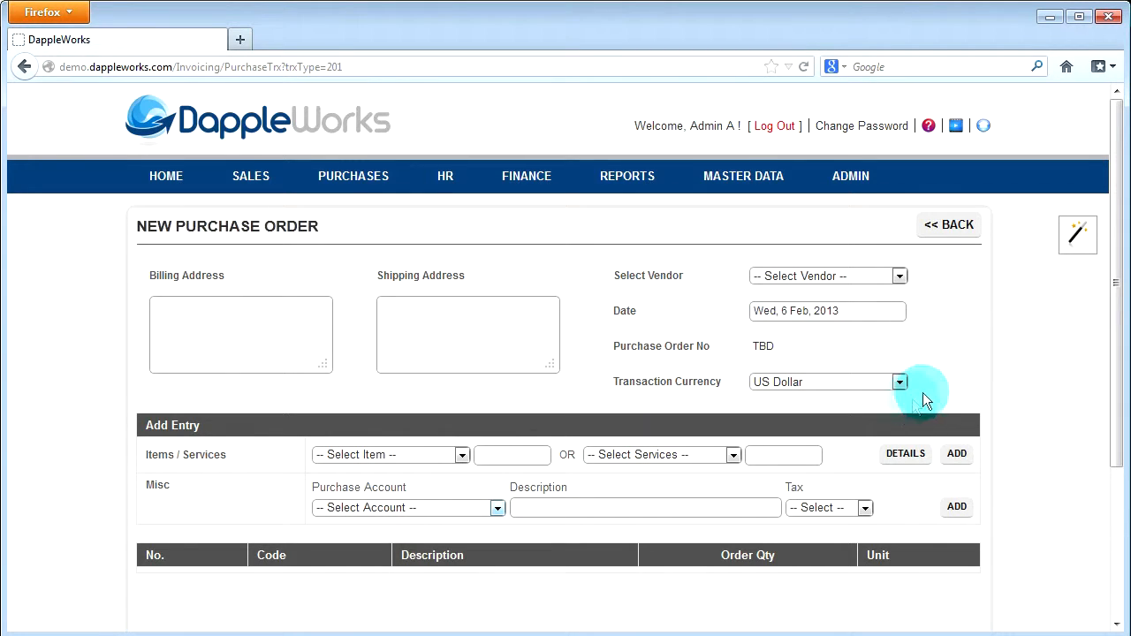
left_click(898, 276)
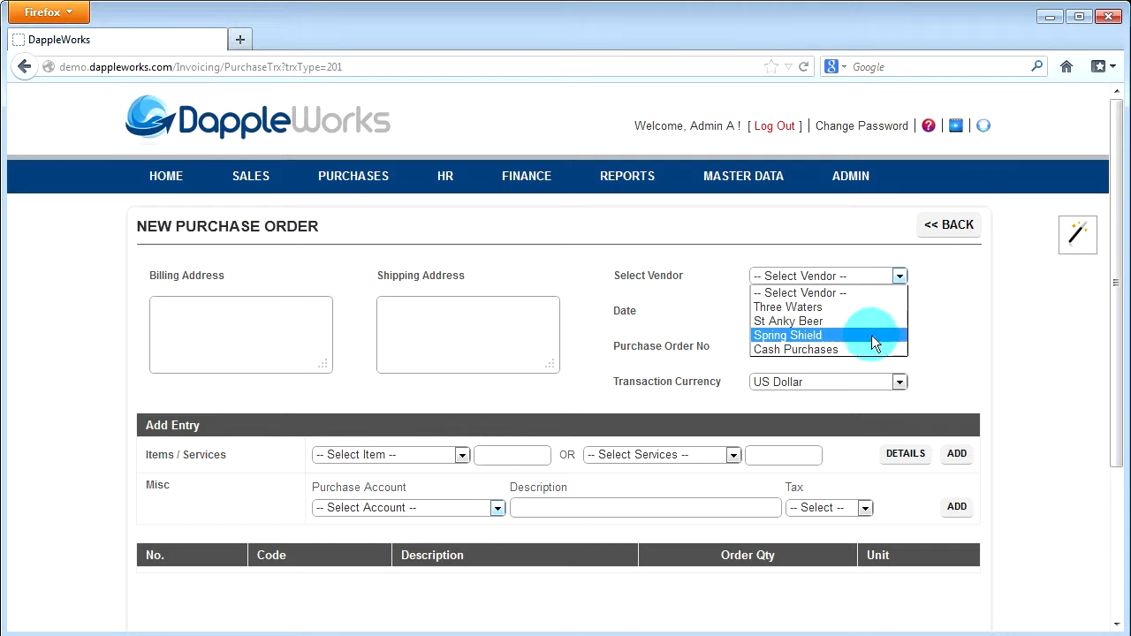
left_click(811, 336)
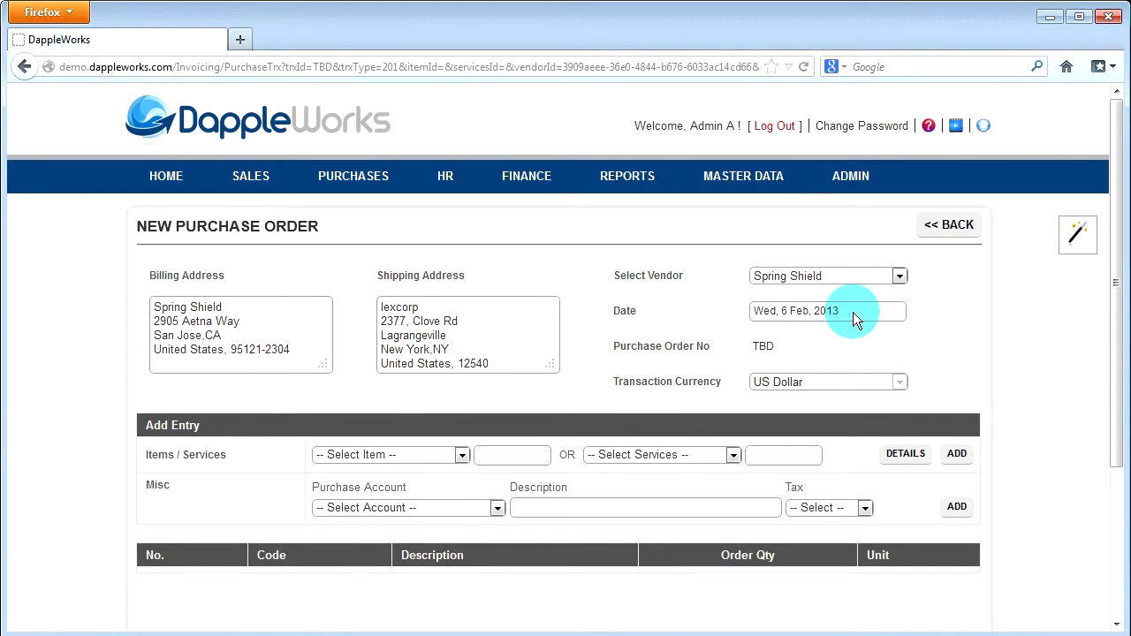
Examine the order's date picker, the available vendors and the purchase accounts offered for miscellaneous entries
left_click(854, 313)
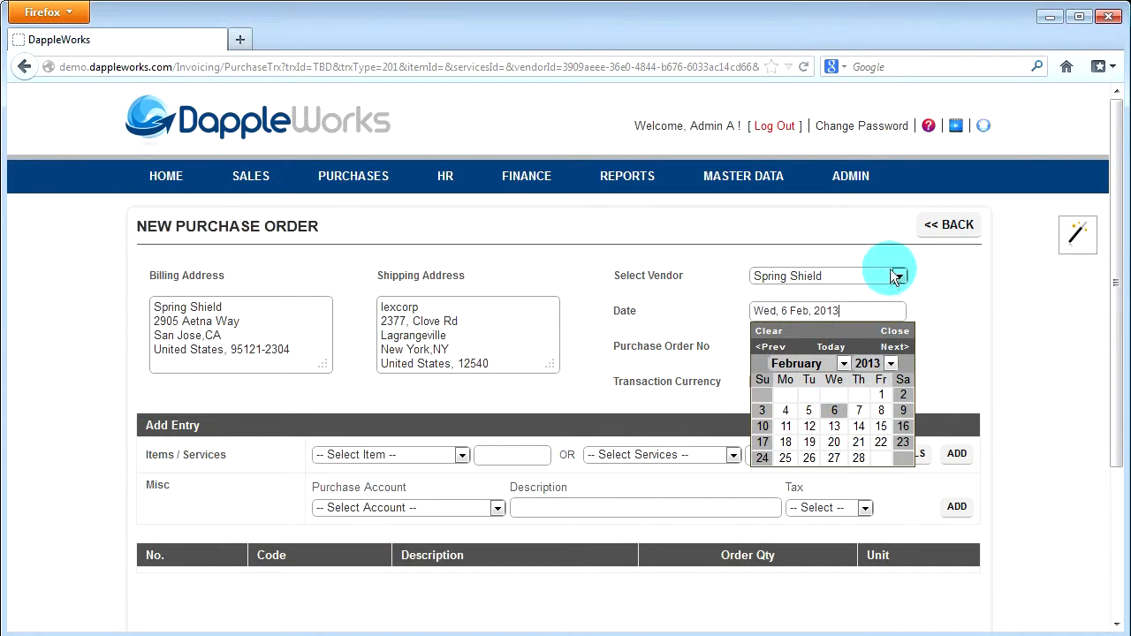
left_click(918, 279)
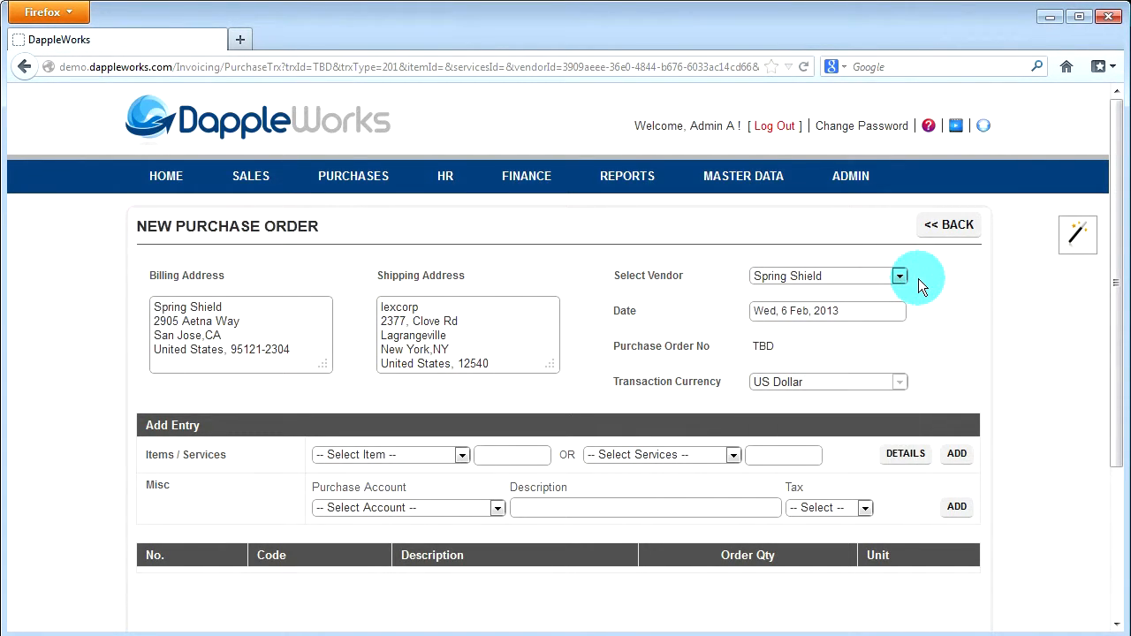
left_click(901, 279)
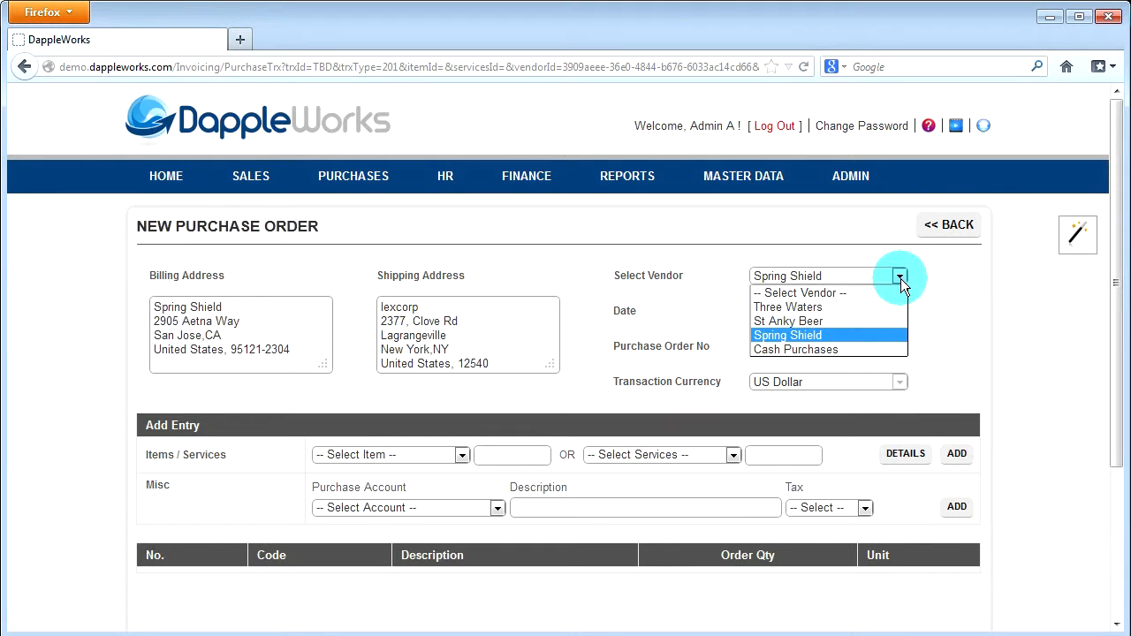
left_click(901, 279)
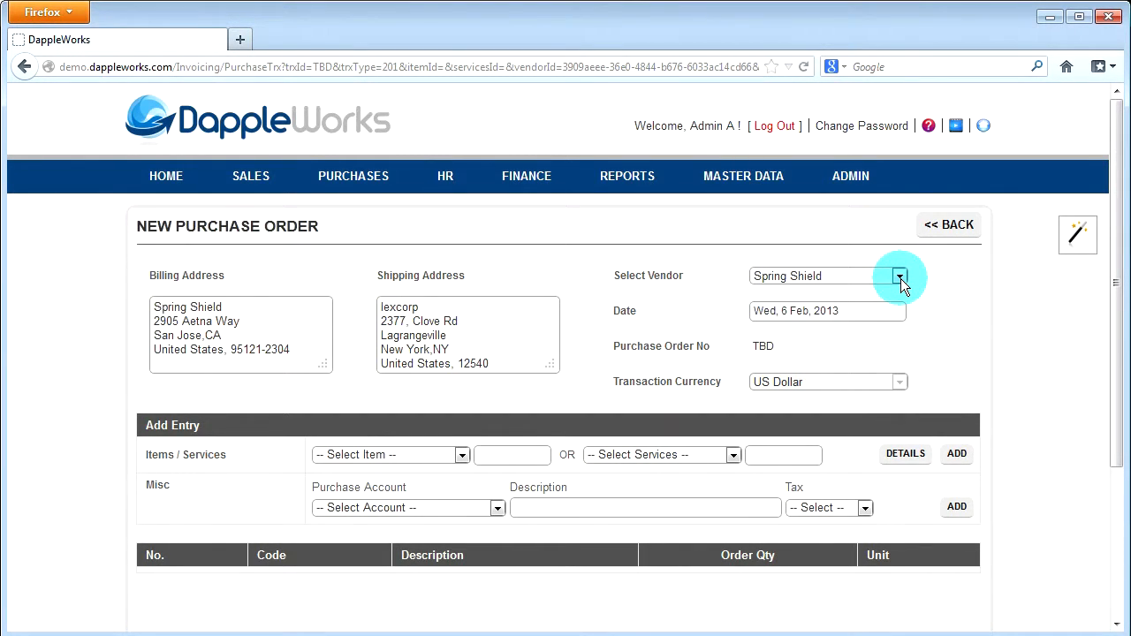
left_click(900, 278)
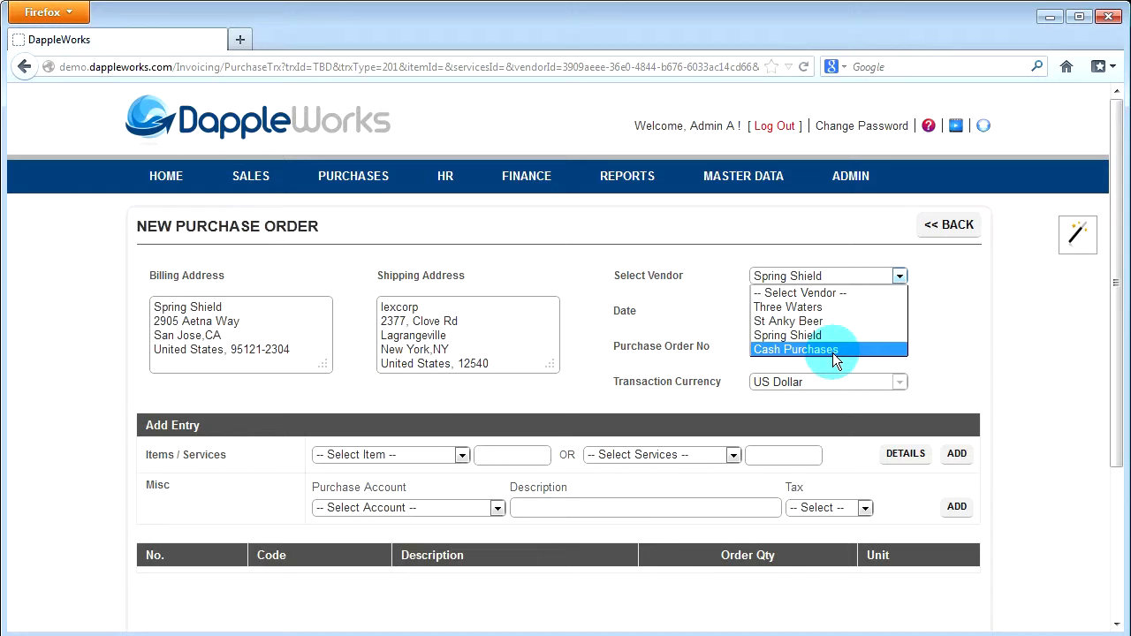
left_click(522, 336)
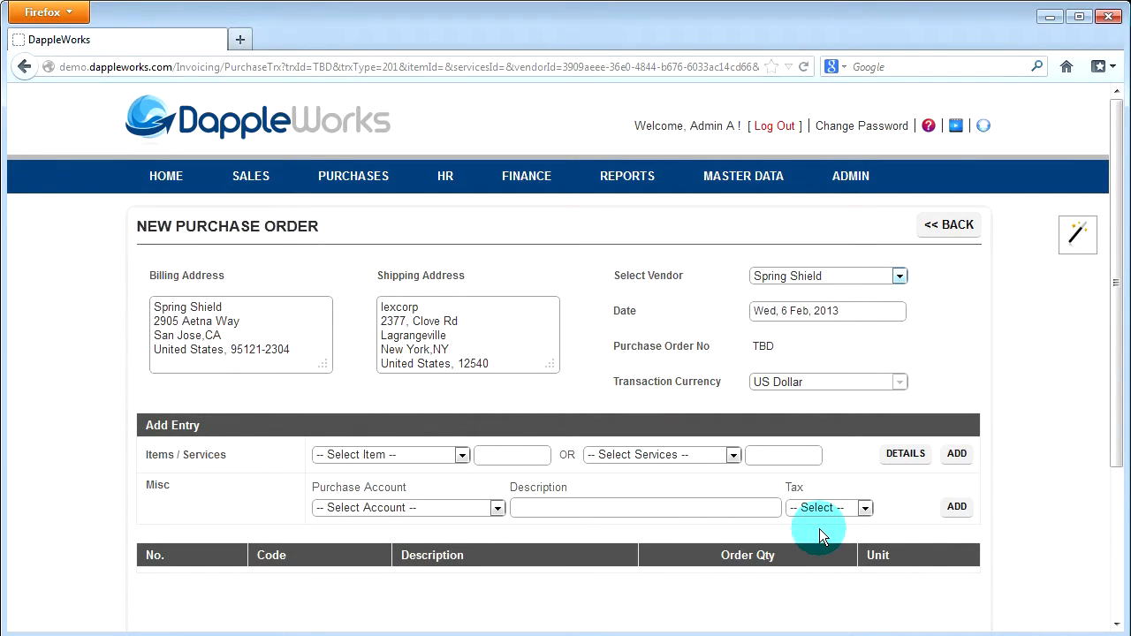
left_click(497, 509)
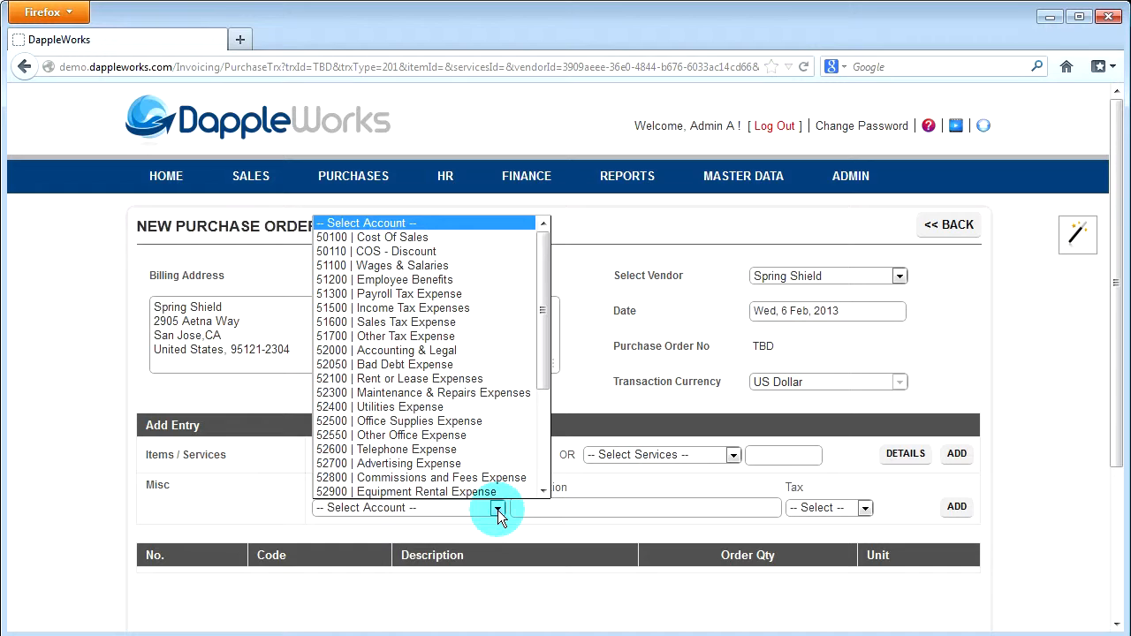
left_click(486, 508)
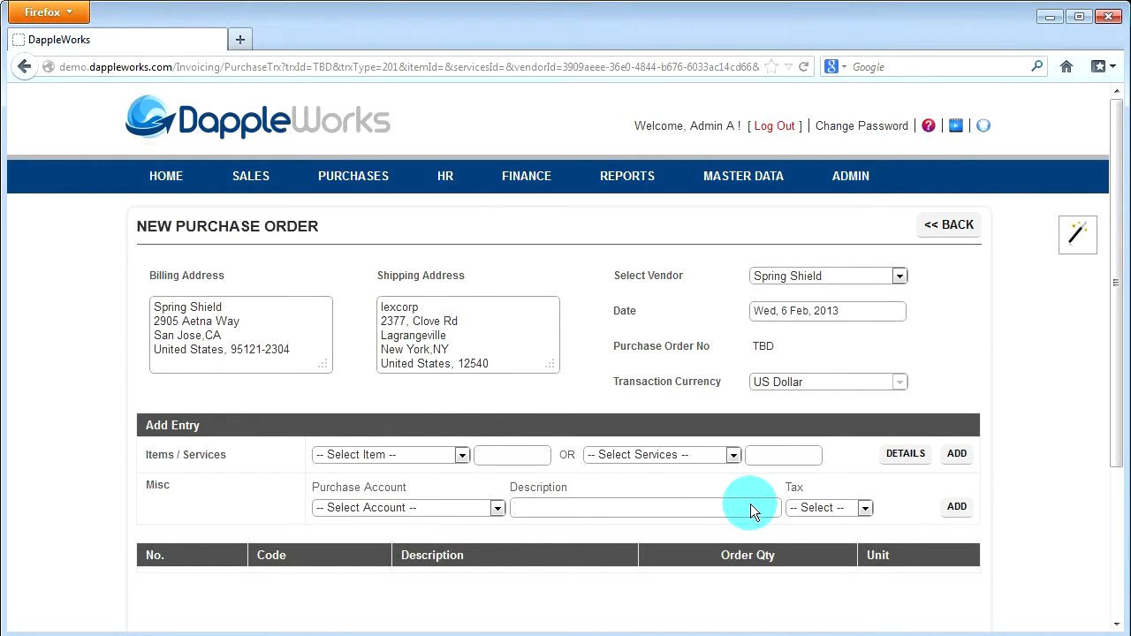
Select item BW001 | Lone Spring Water, view its details and add it to the purchase order
left_click(462, 456)
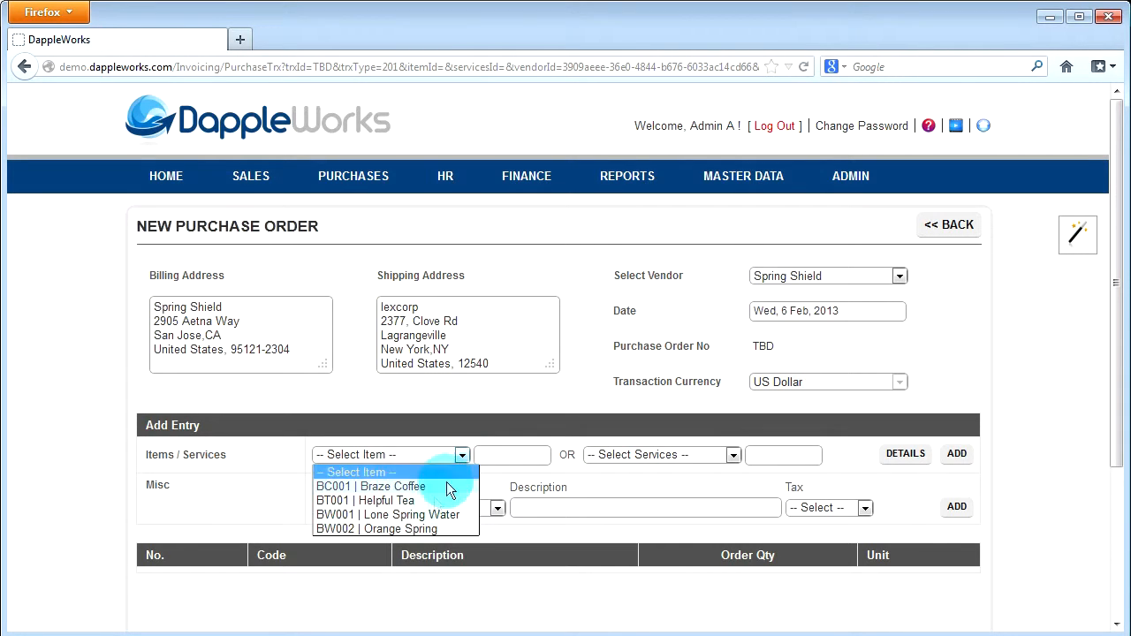
left_click(429, 515)
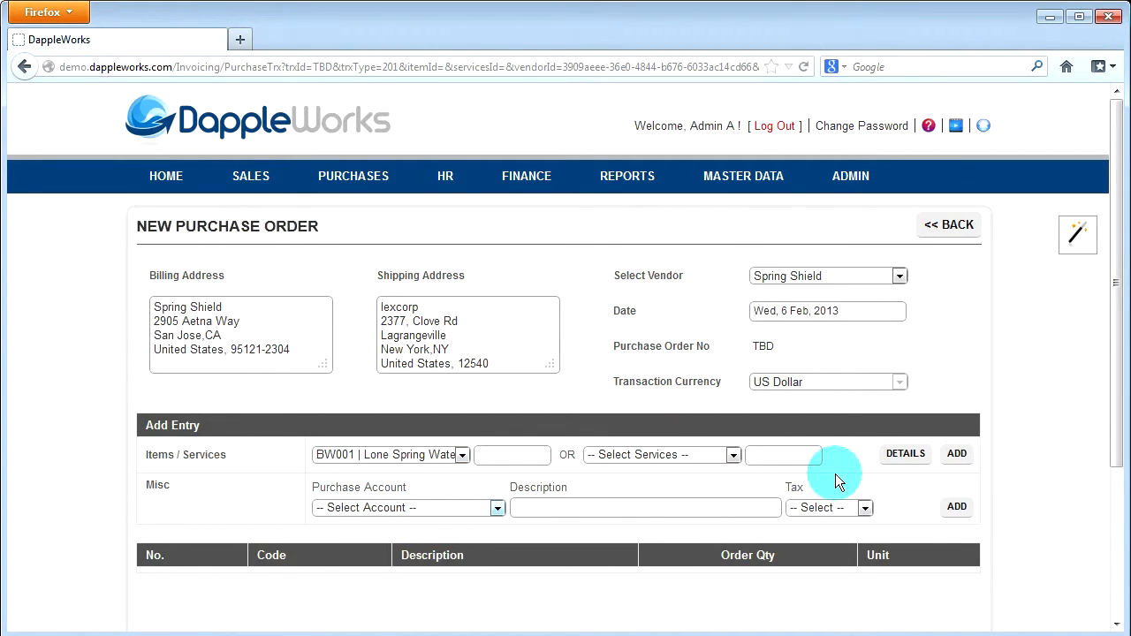
left_click(600, 508)
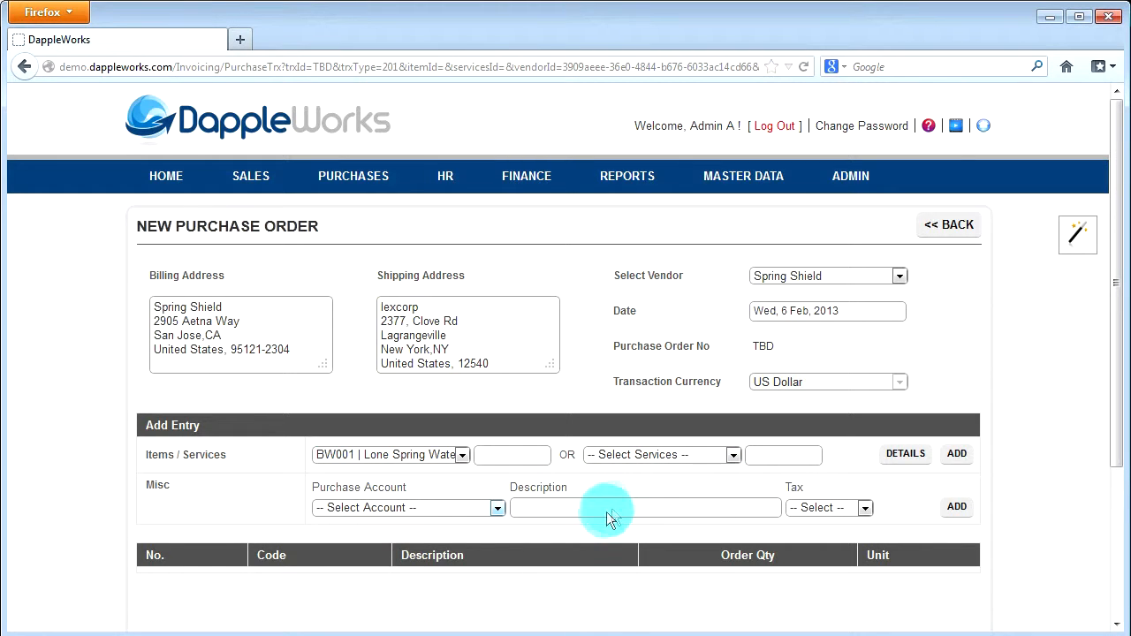
left_click(903, 454)
left_click_drag(1116, 348, 1115, 485)
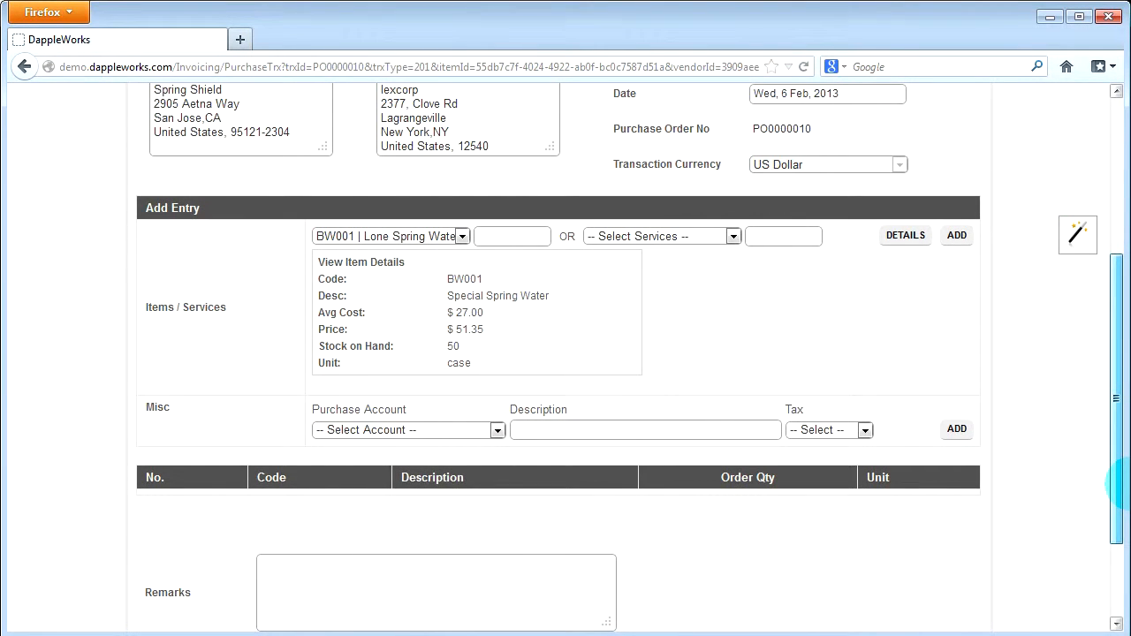
left_click(957, 221)
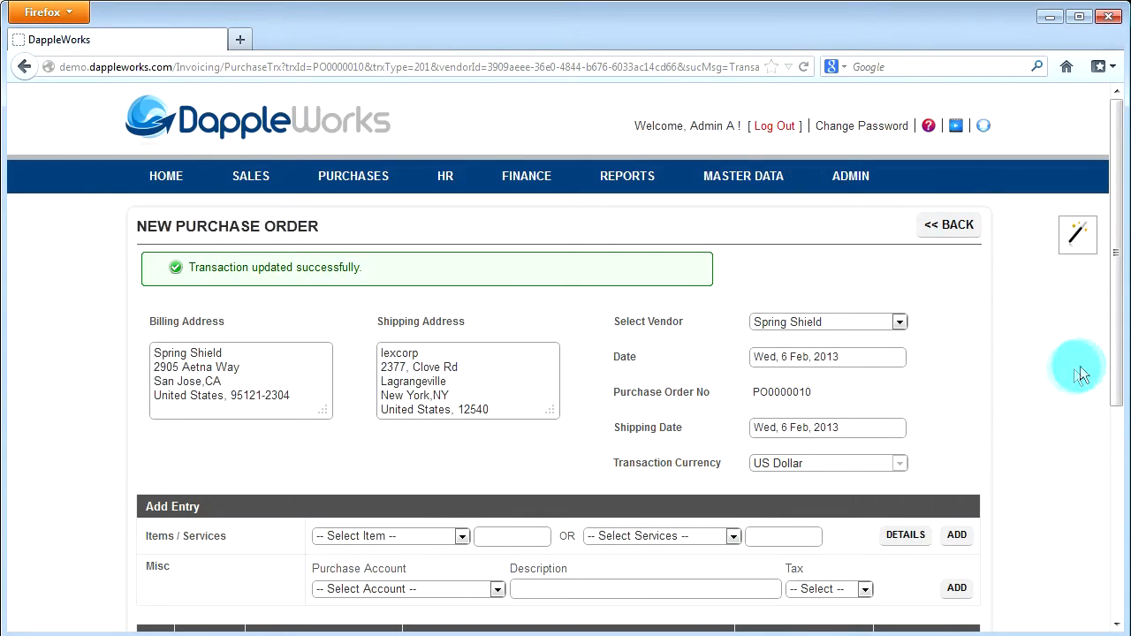
Set the order quantity of the Special Spring Water line to 10 and update the purchase order
left_click_drag(1111, 353, 1112, 553)
double_click(789, 351)
type("10")
left_click(794, 388)
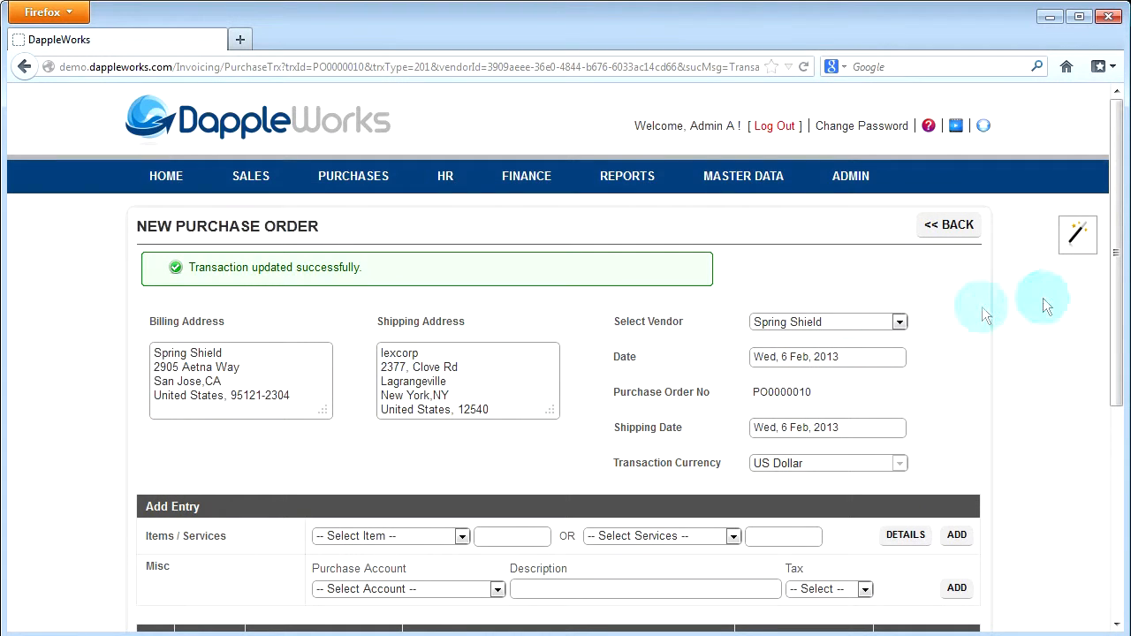
Post the Spring Shield purchase order and confirm the posting
left_click_drag(1115, 316, 1118, 530)
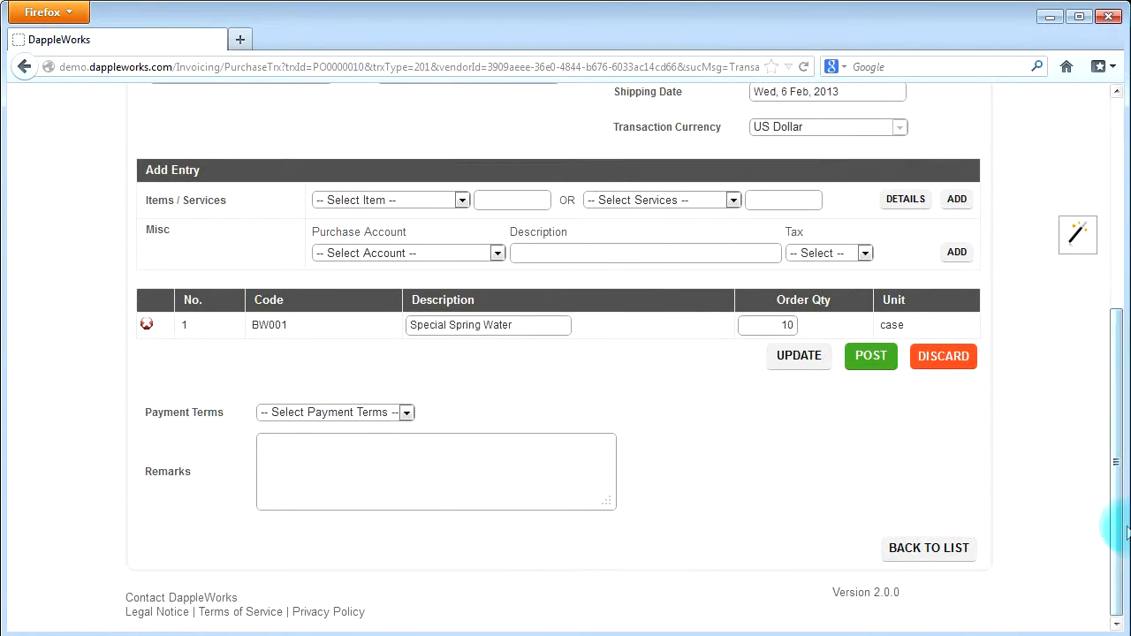
left_click(857, 367)
left_click(572, 327)
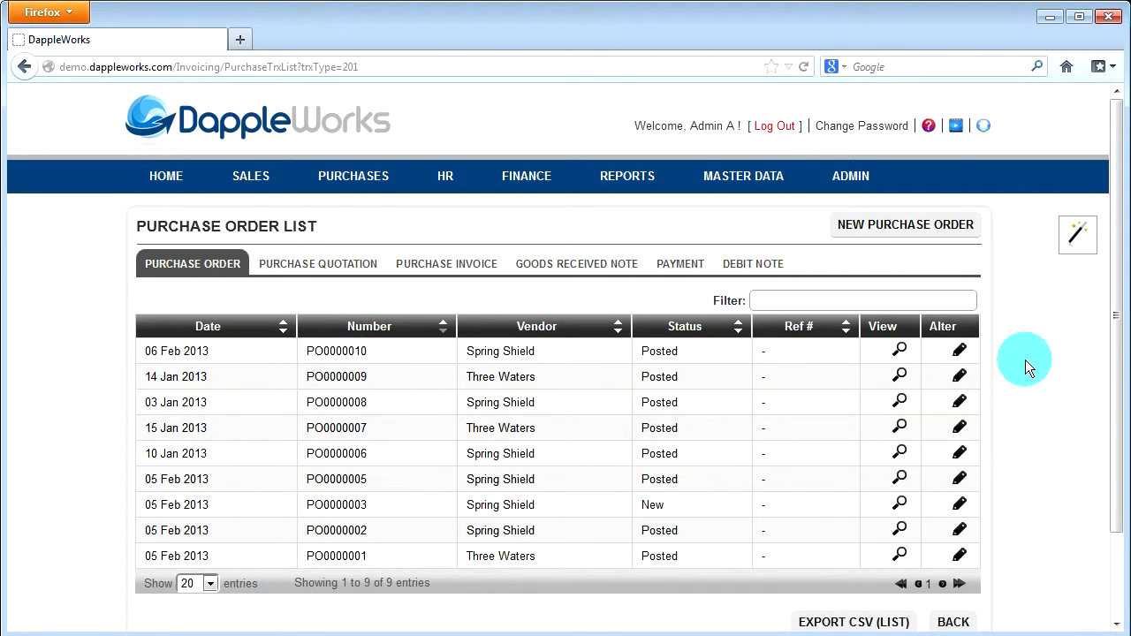
Open the Spring Shield purchase order dated 06 Feb 2013 for editing and convert it to a purchase invoice
left_click(960, 357)
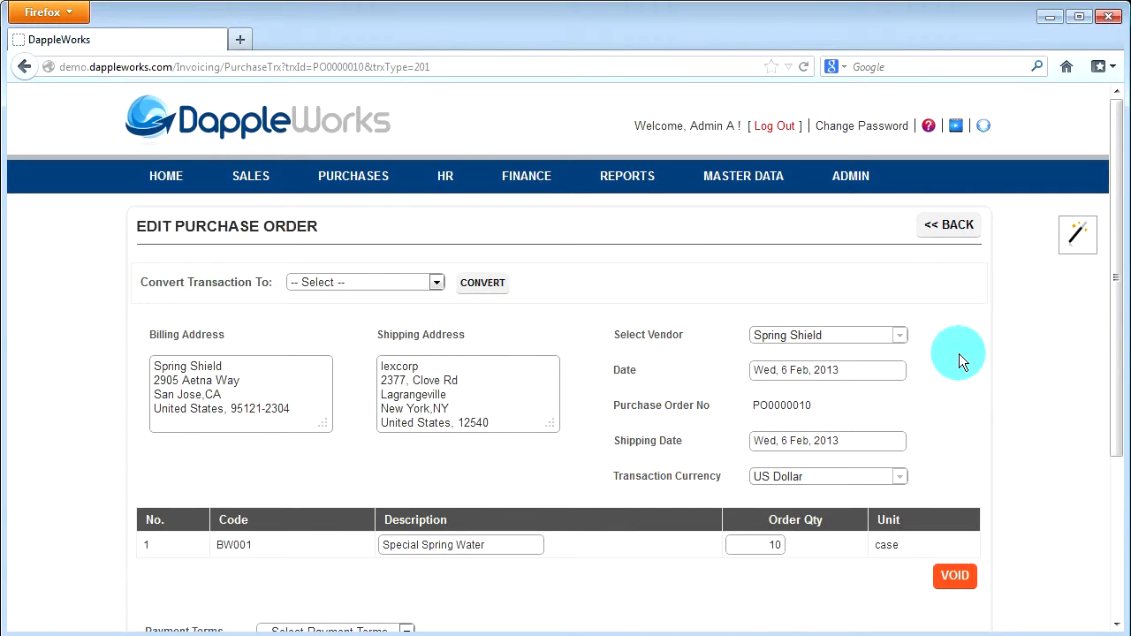
left_click(437, 282)
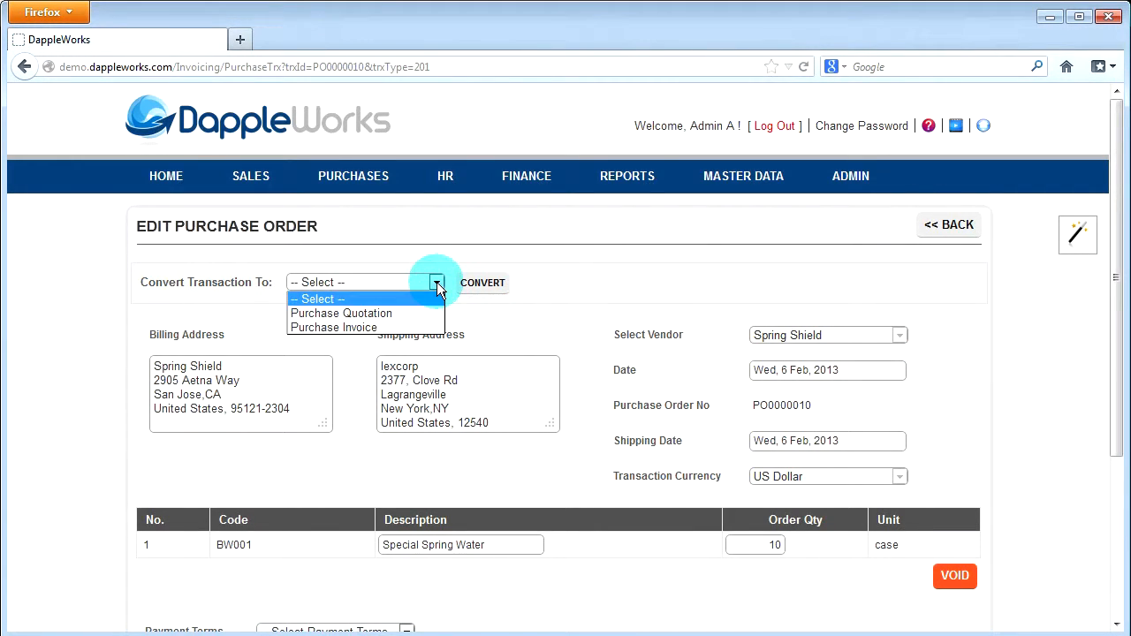
left_click(393, 328)
left_click(492, 289)
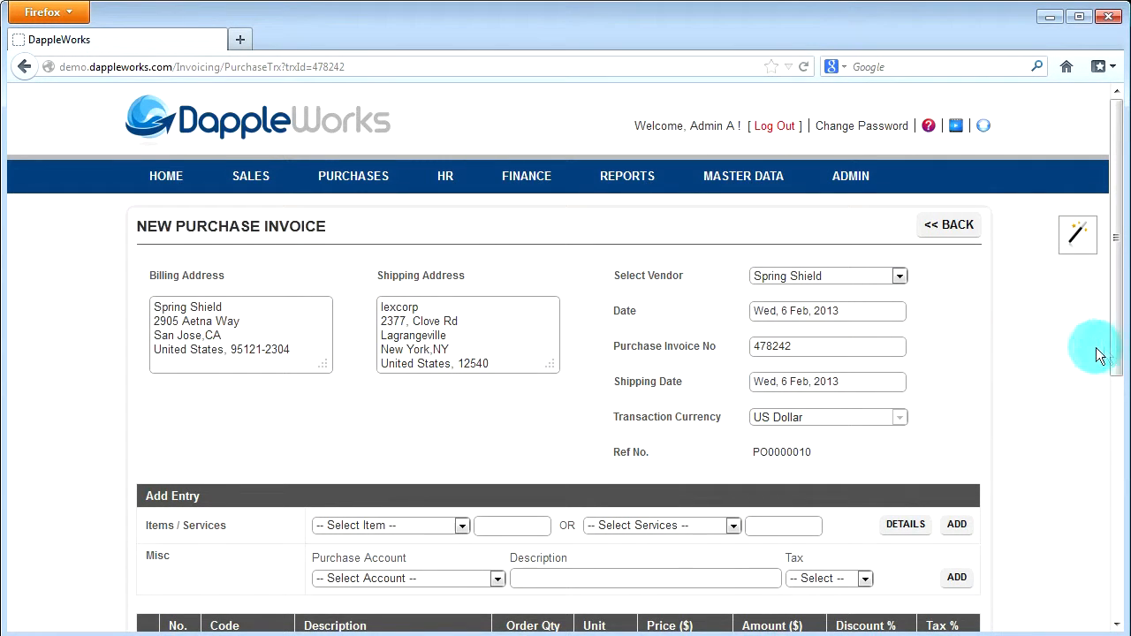
Update the converted Spring Shield purchase invoice, then post it and confirm the posting
left_click_drag(1118, 356, 1116, 592)
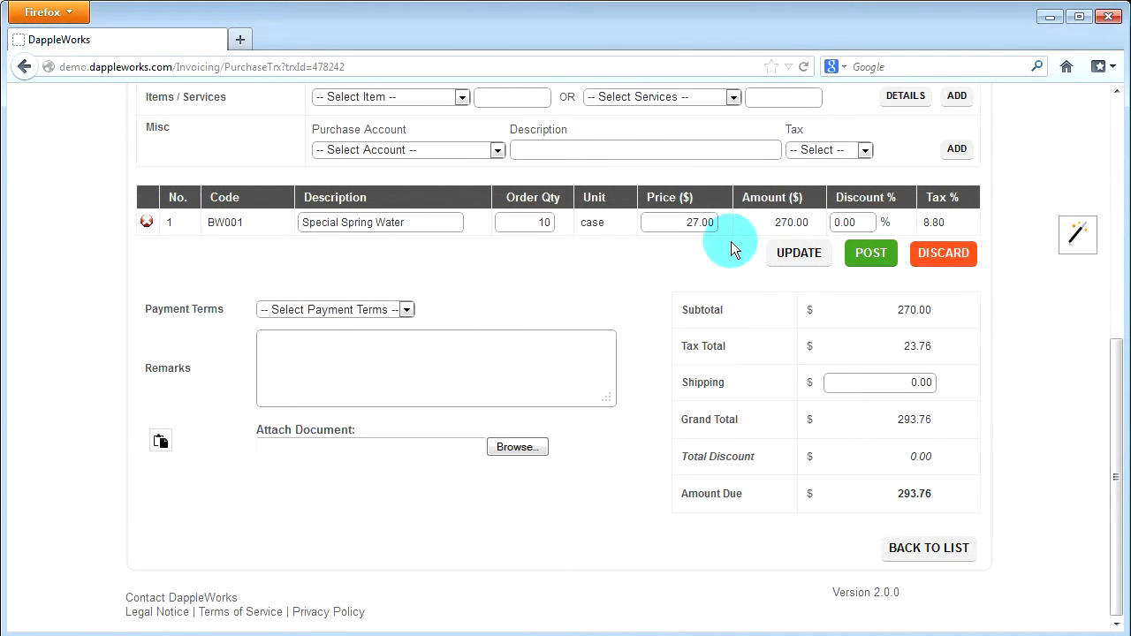
left_click(789, 259)
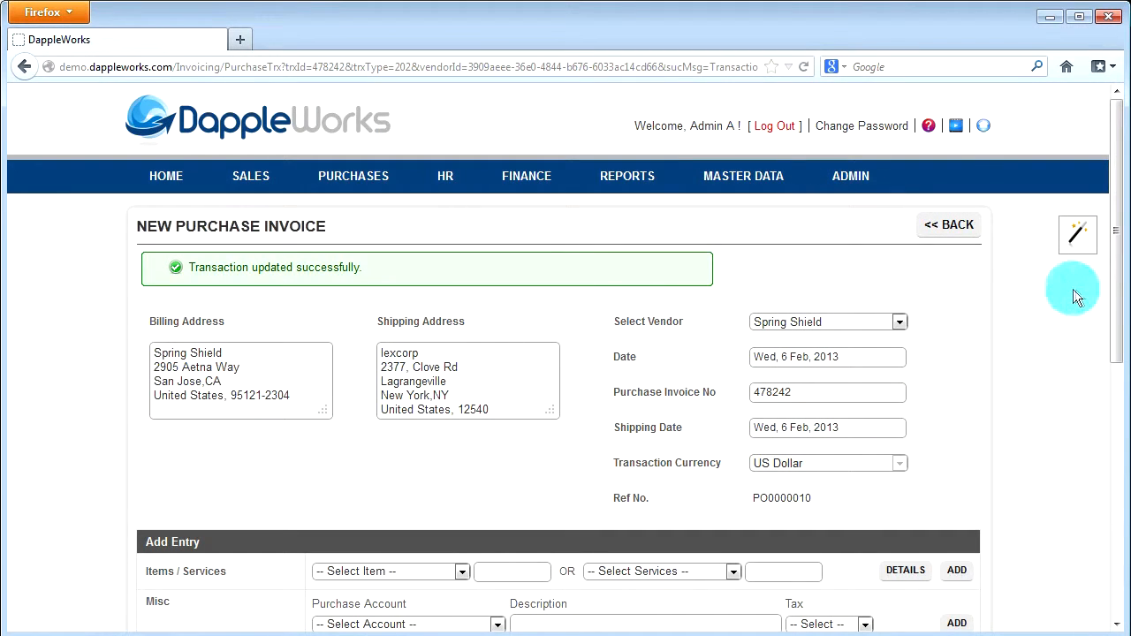
left_click_drag(1116, 310, 1115, 566)
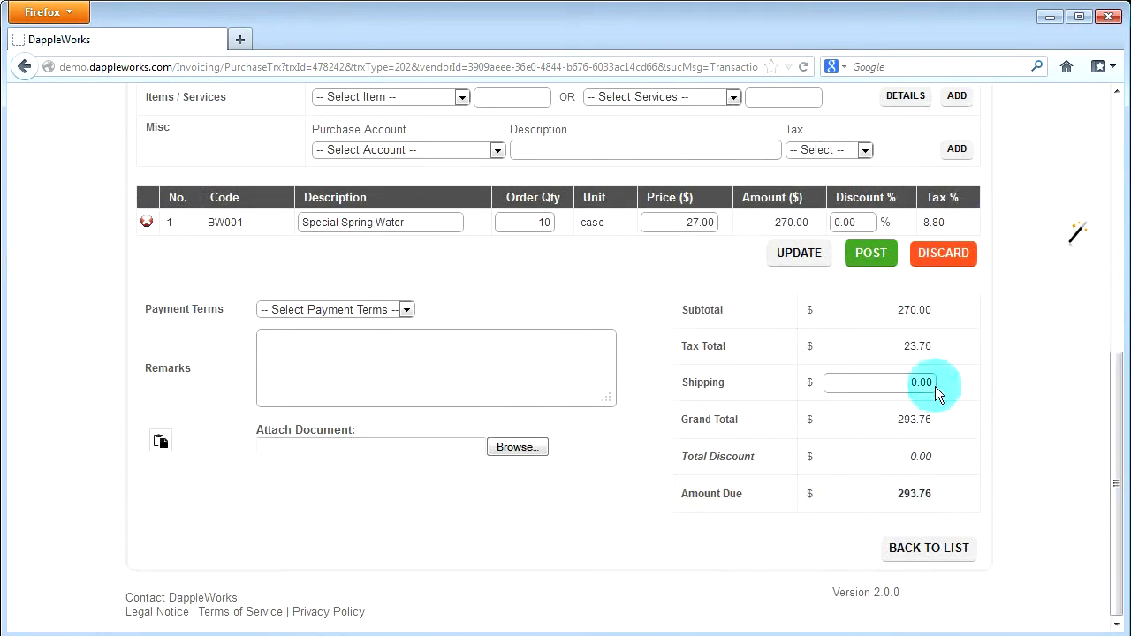
left_click(870, 266)
left_click(572, 334)
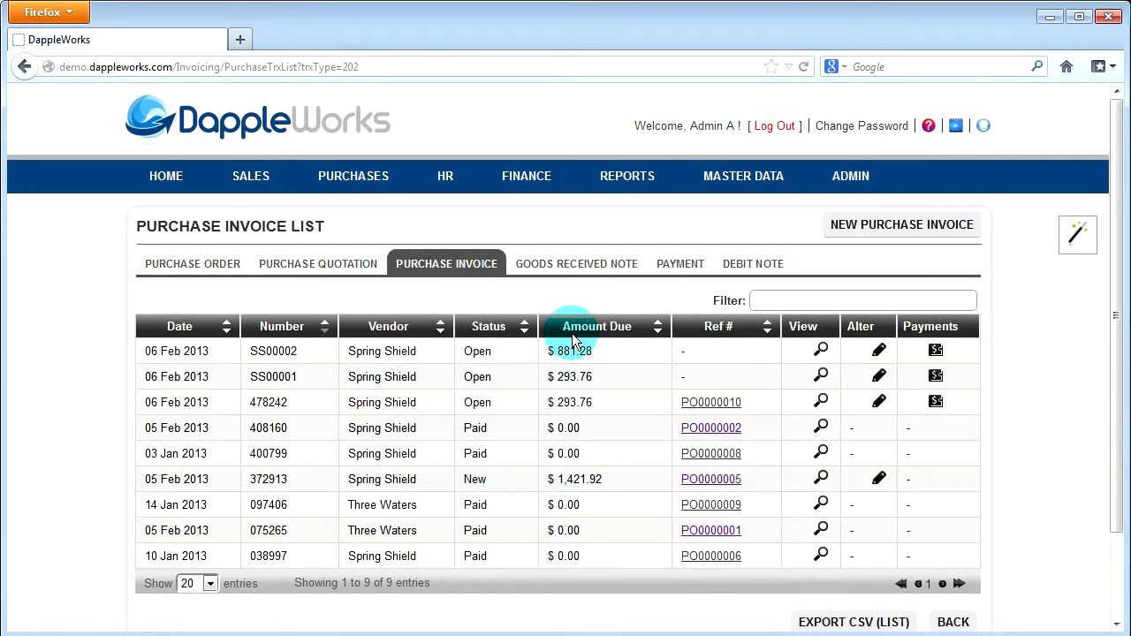
Start a purchase invoice payment to Spring Shield, paid from AICity Bank | AICity Bank Pte Ltd
left_click(341, 185)
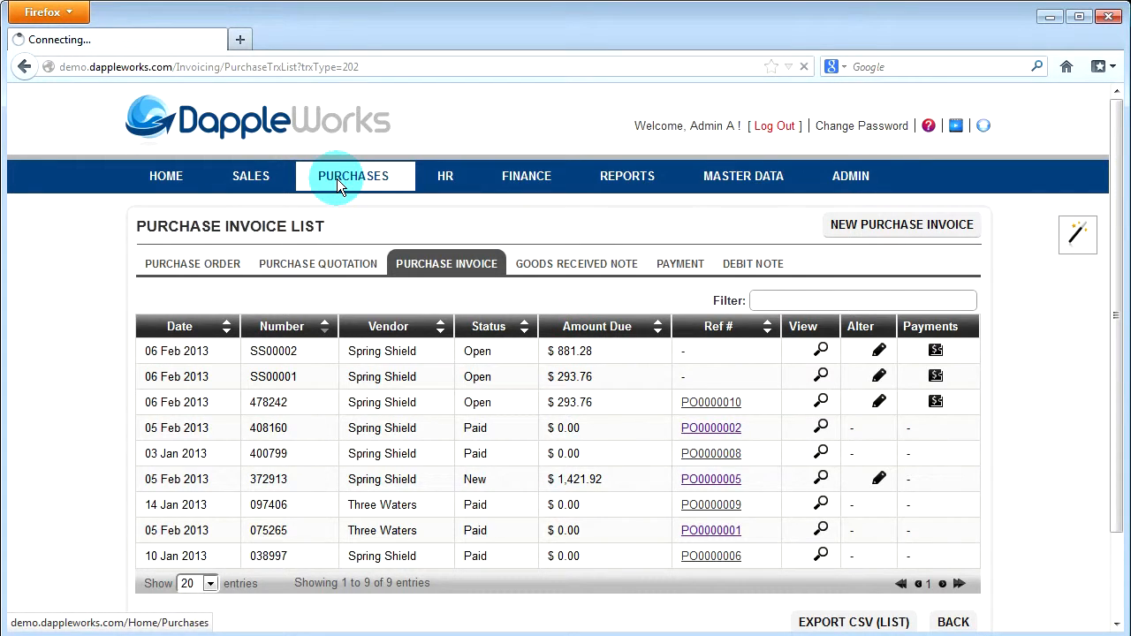
left_click(800, 423)
left_click(812, 449)
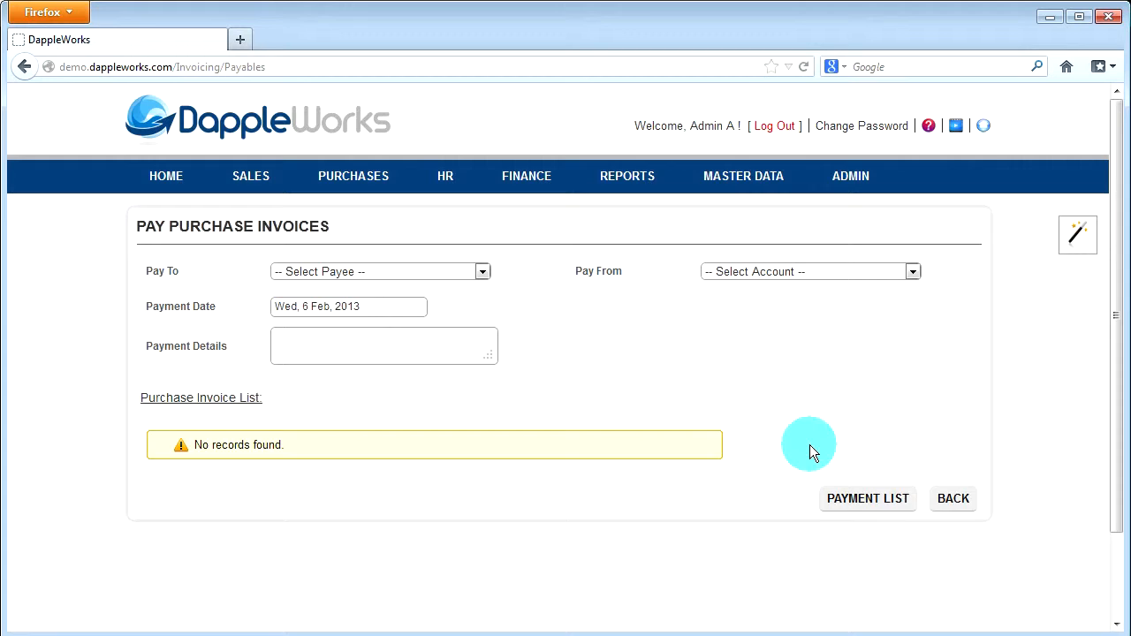
left_click(468, 269)
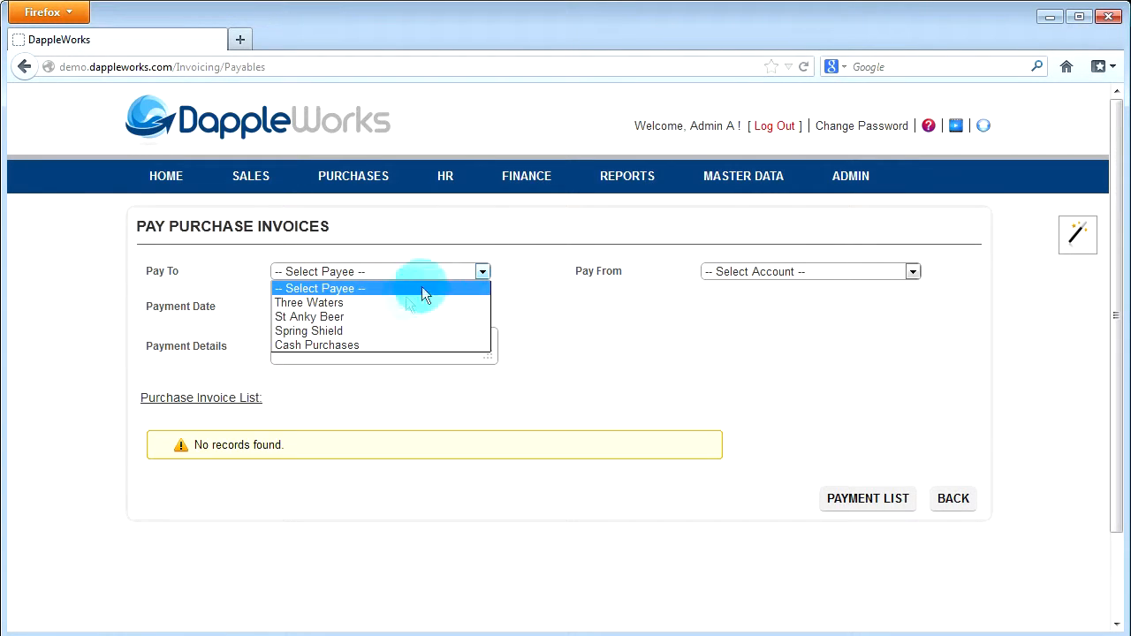
left_click(372, 330)
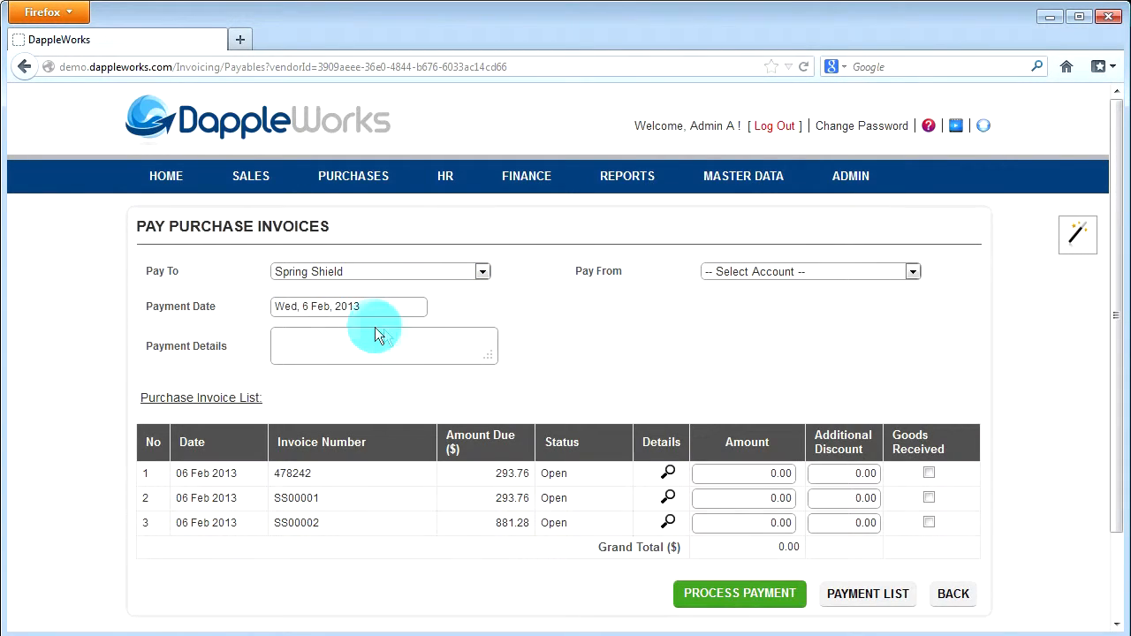
left_click(832, 271)
left_click(790, 327)
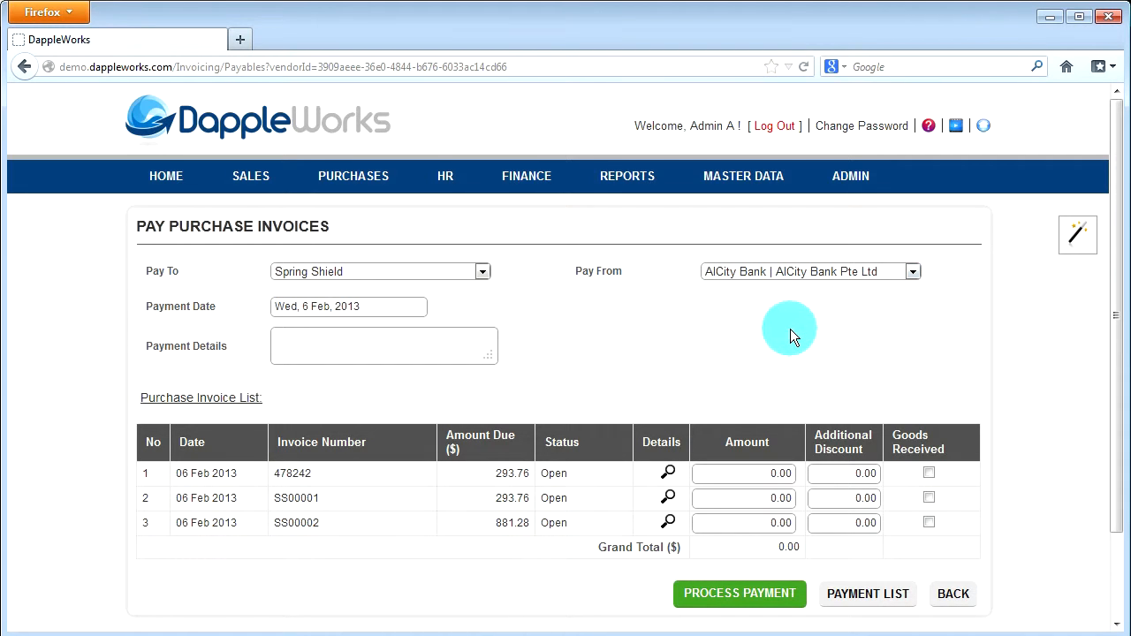
Pay 293.76 on the second listed invoice and 100 on the third, with payment details "Paid", and process and confirm the payment
type("Paid")
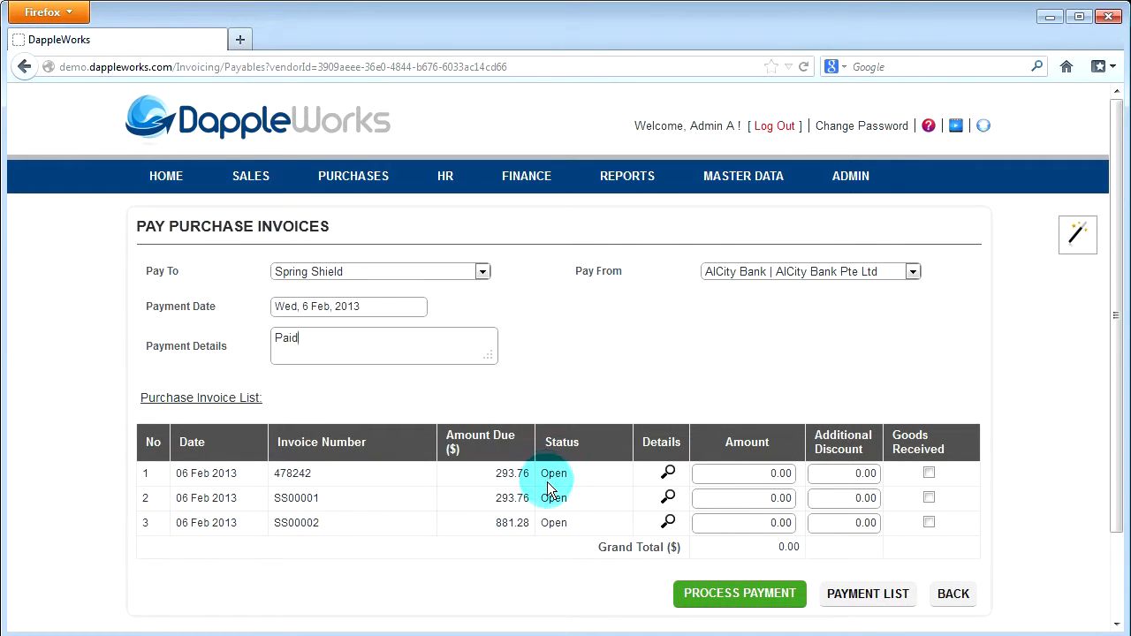
left_click(748, 501)
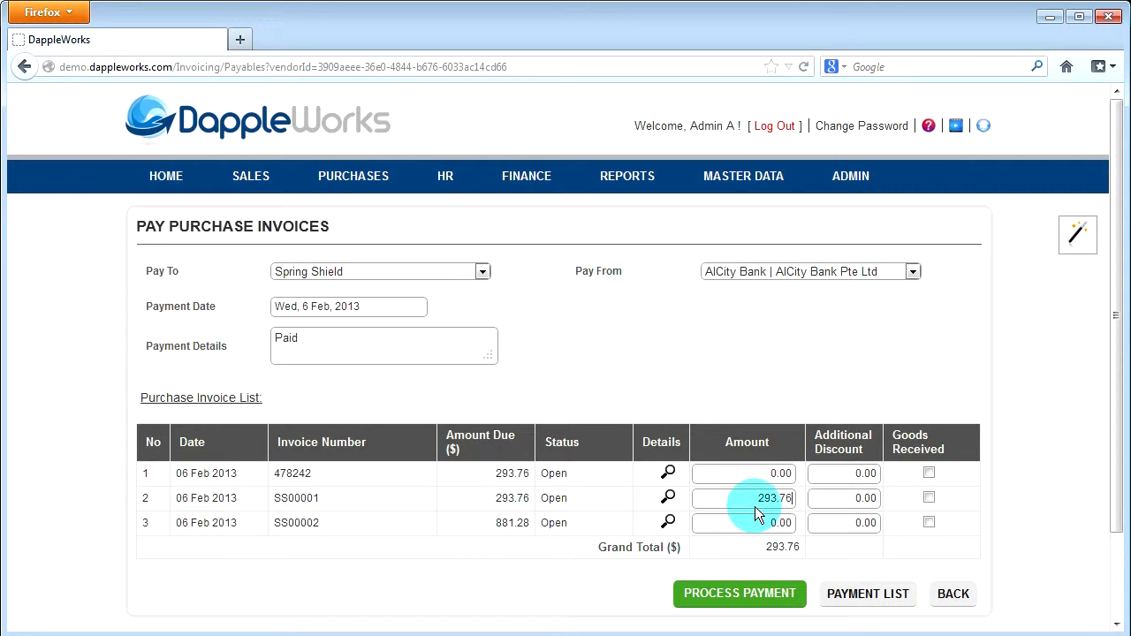
left_click(747, 522)
type("100")
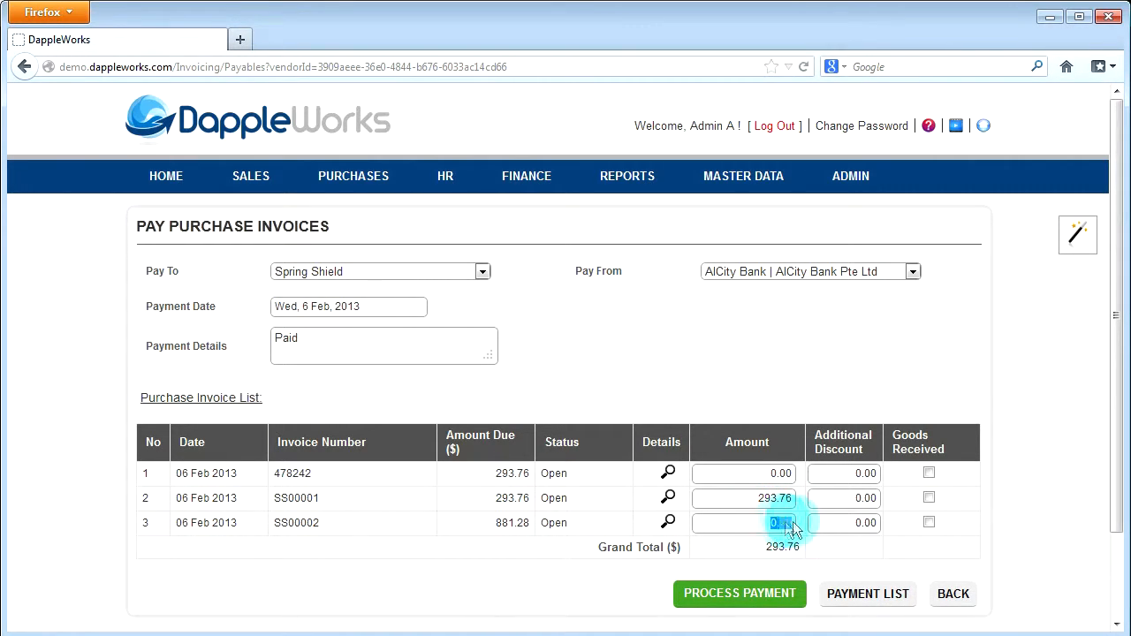
left_click(832, 528)
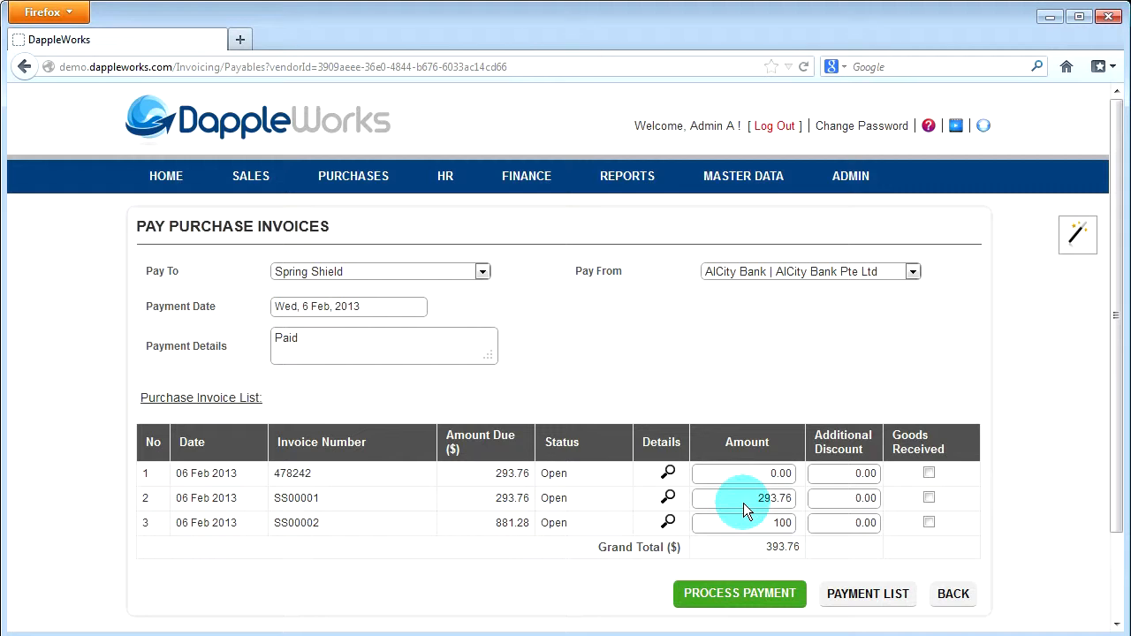
left_click(747, 592)
left_click(645, 334)
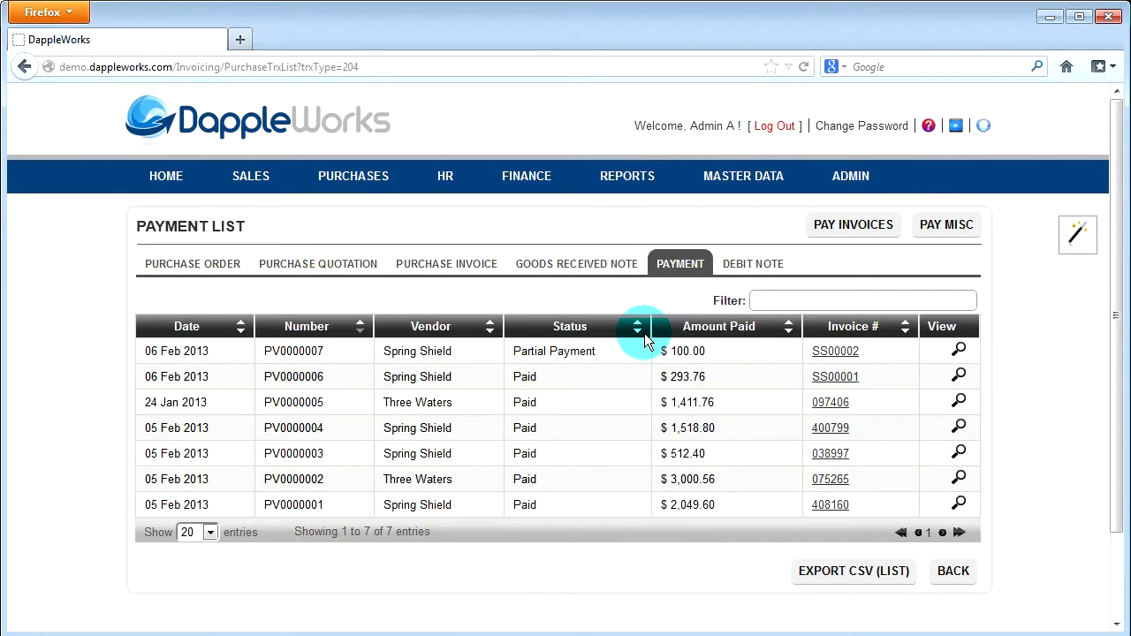
Open the partially paid Spring Shield purchase invoice for payment and choose AICity Bank | AICity Bank Pte Ltd as the paying account
left_click(428, 264)
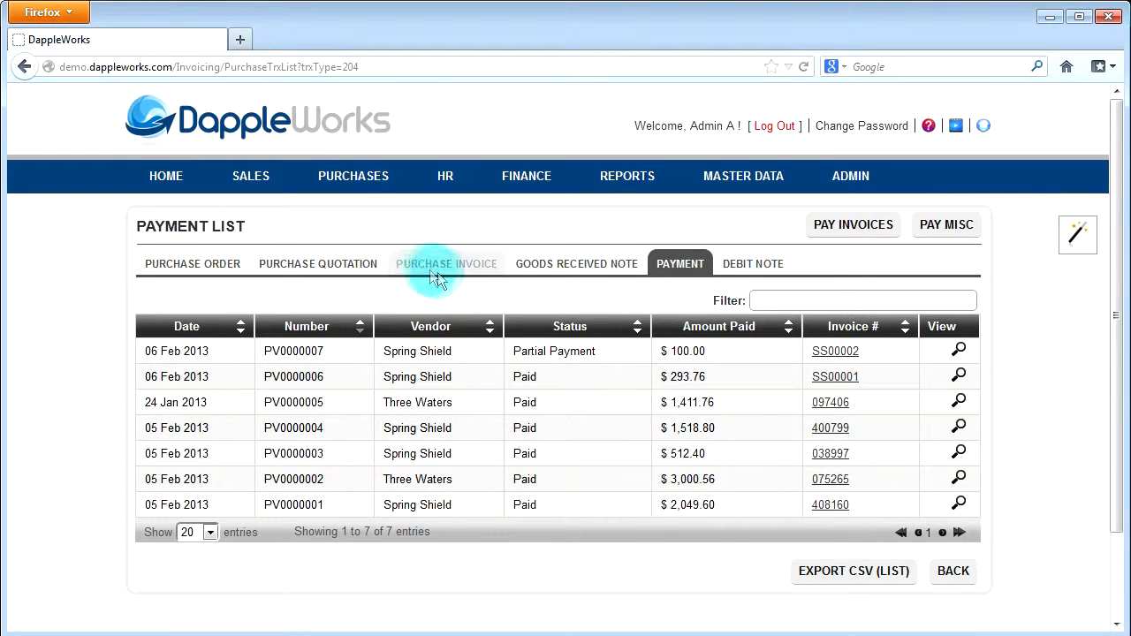
left_click(936, 350)
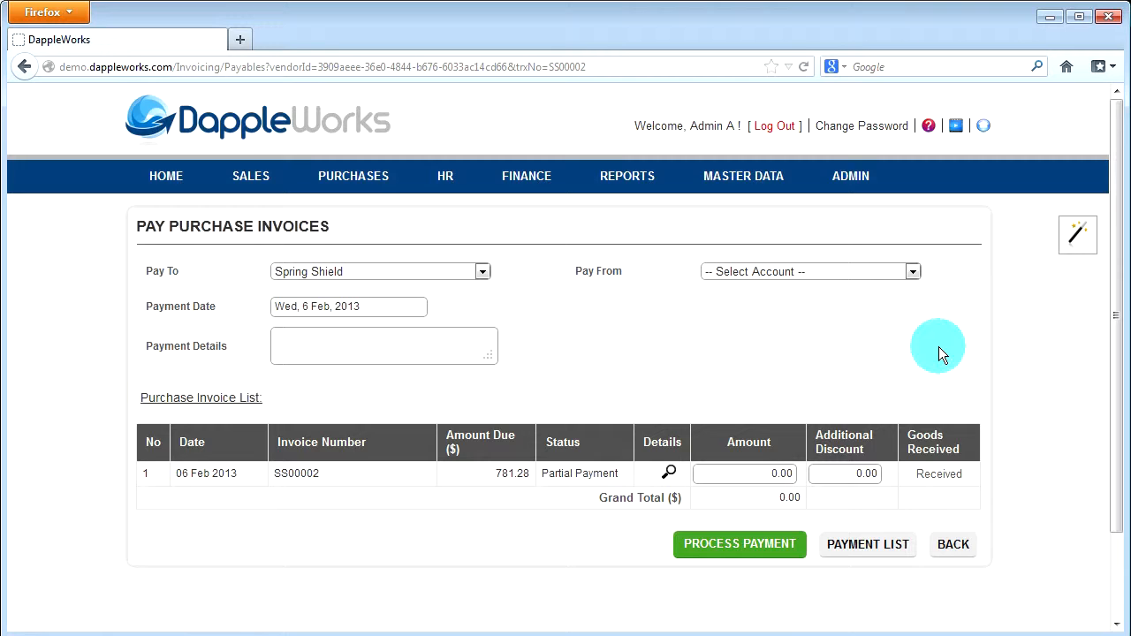
left_click(862, 274)
left_click(829, 331)
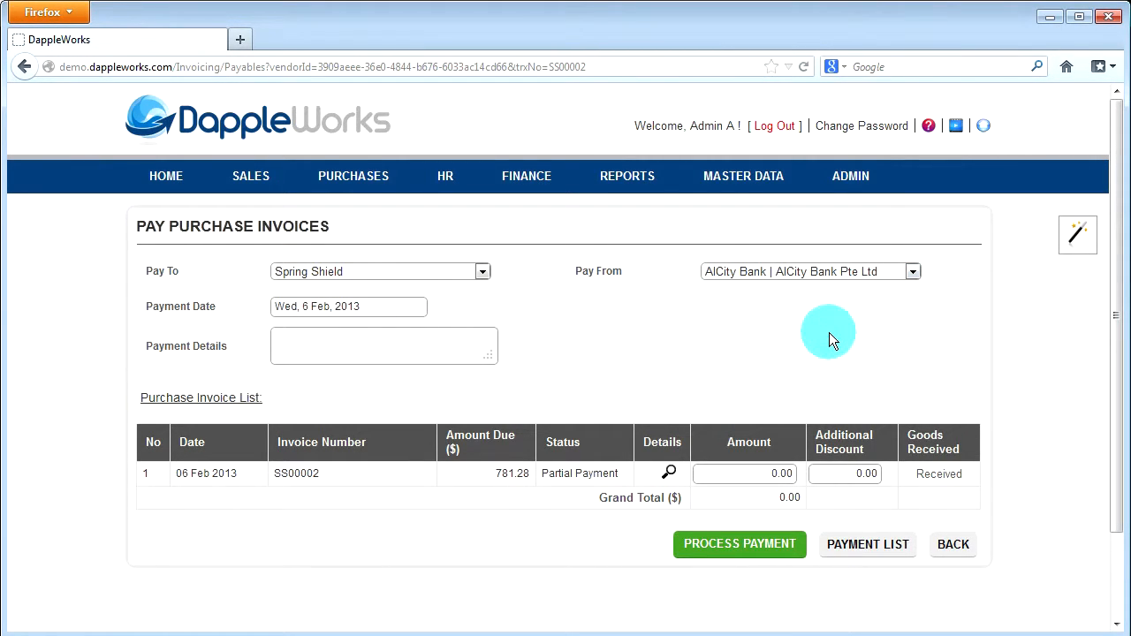
Enter "Paid" as the payment details, pay 781.28 on the partially paid invoice, and process and confirm the payment
left_click(465, 348)
type("Paid")
left_click(561, 482)
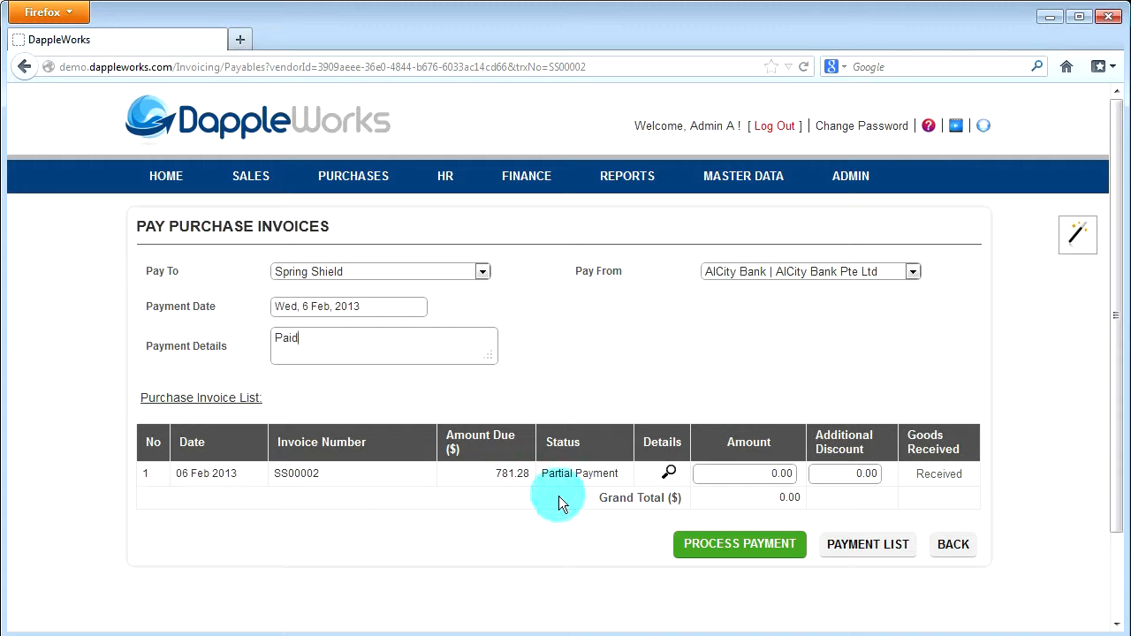
left_click(767, 475)
left_click(756, 550)
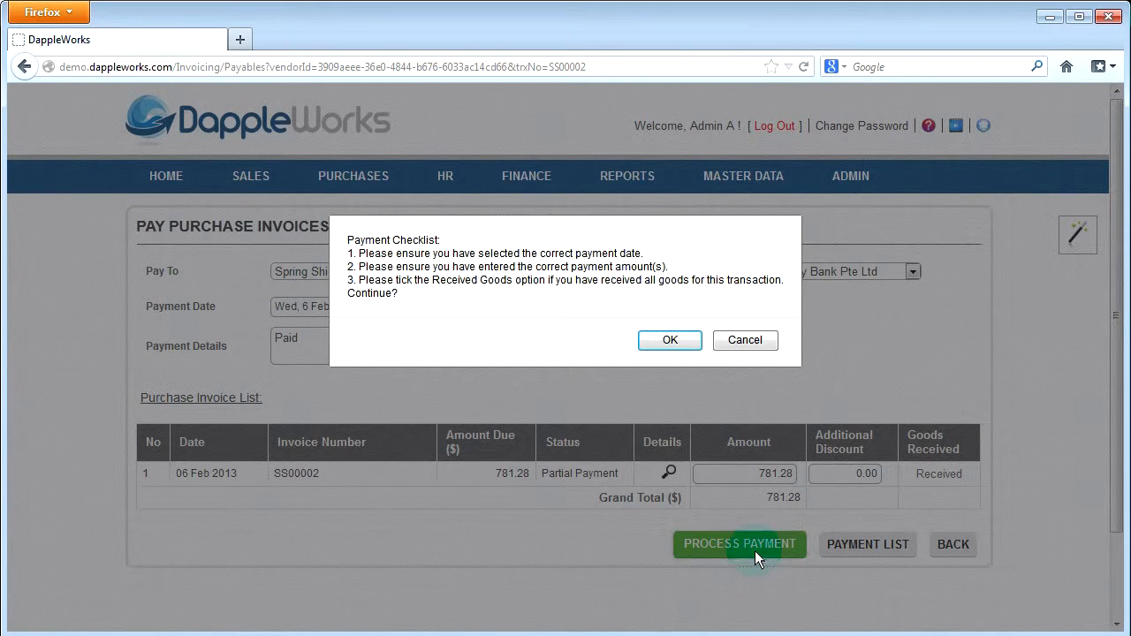
left_click(681, 344)
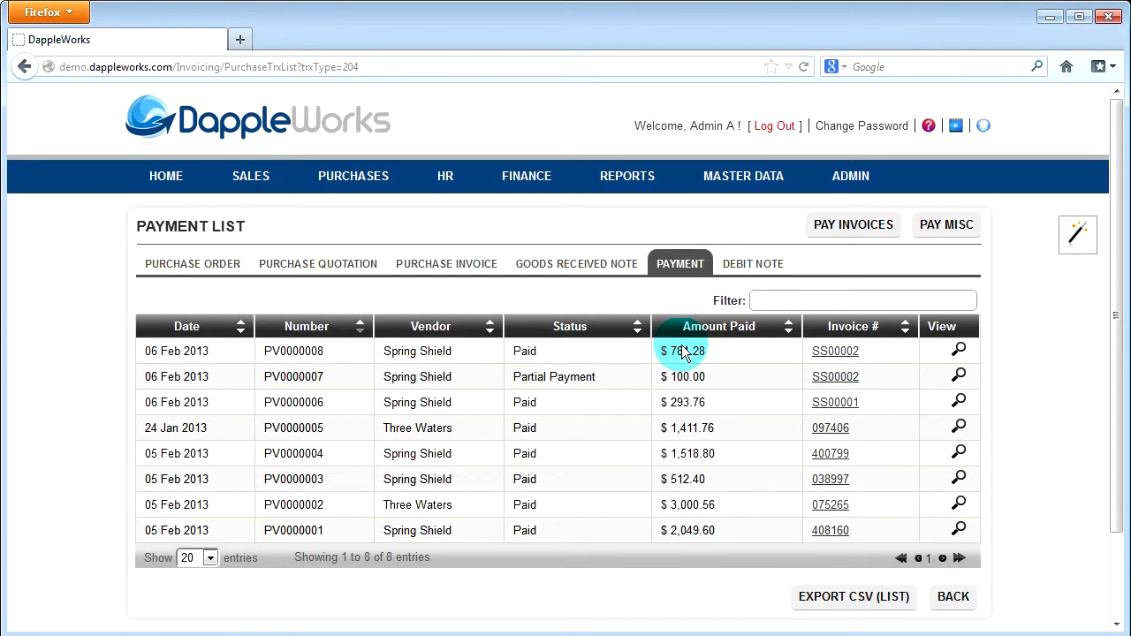
Open the posted Spring Shield purchase quotation dated 06 Feb 2013 for editing and convert it to a purchase order
left_click(325, 185)
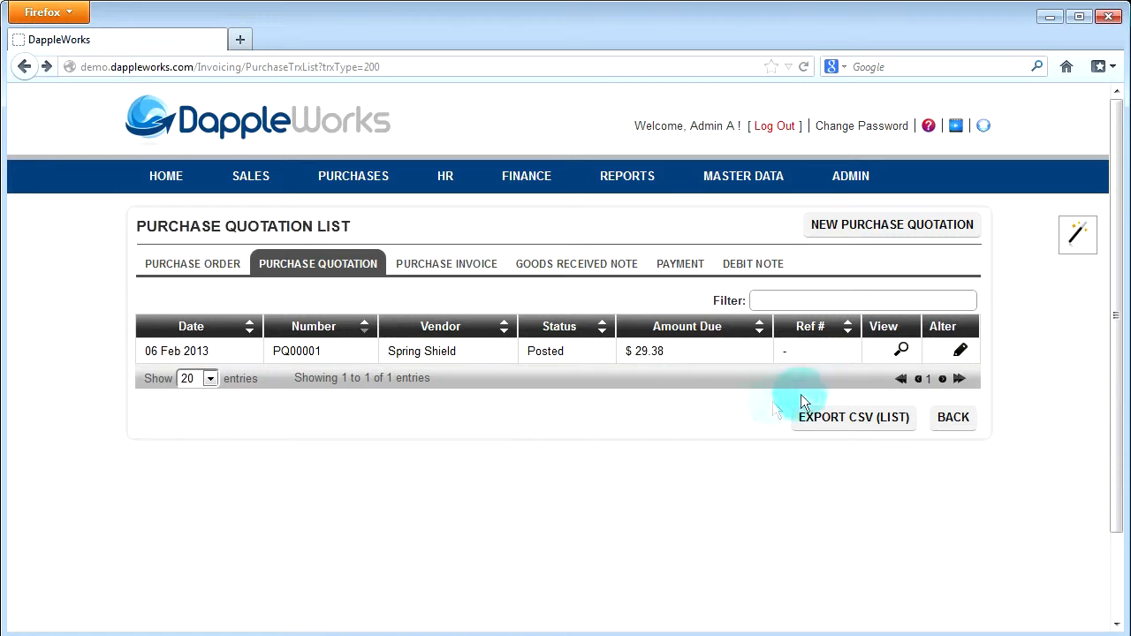
left_click(960, 351)
left_click(435, 285)
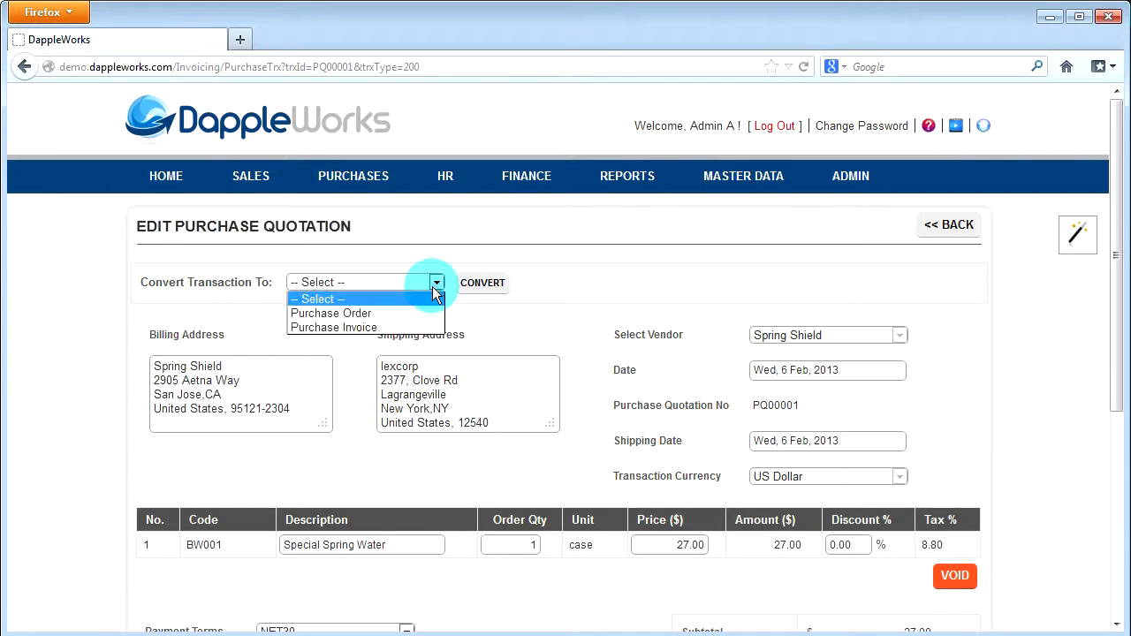
left_click(416, 313)
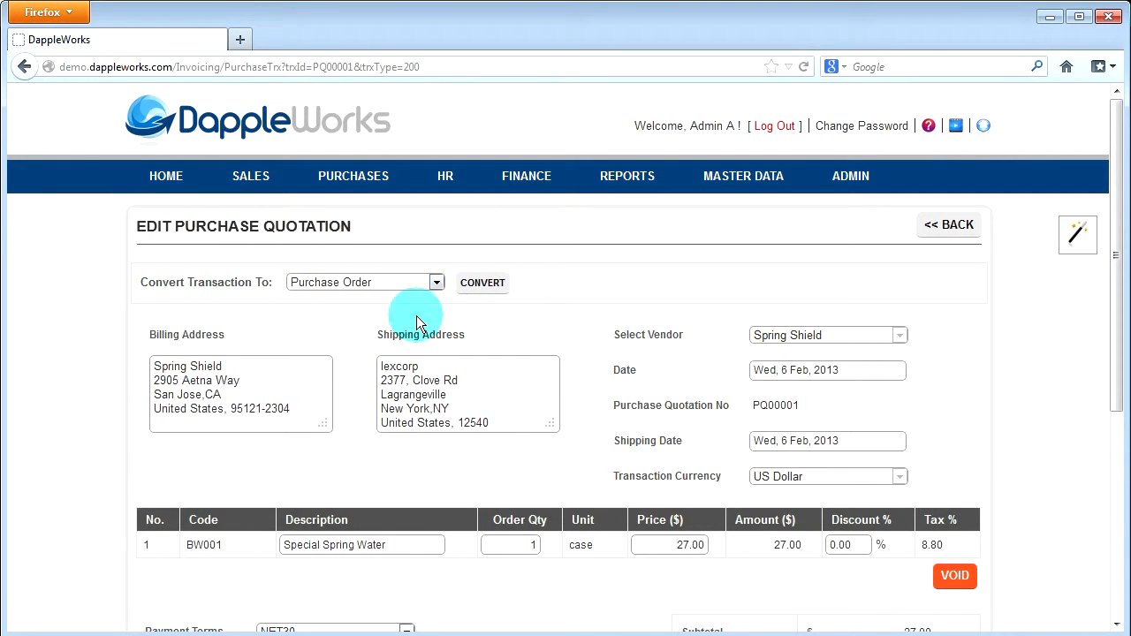
left_click(480, 284)
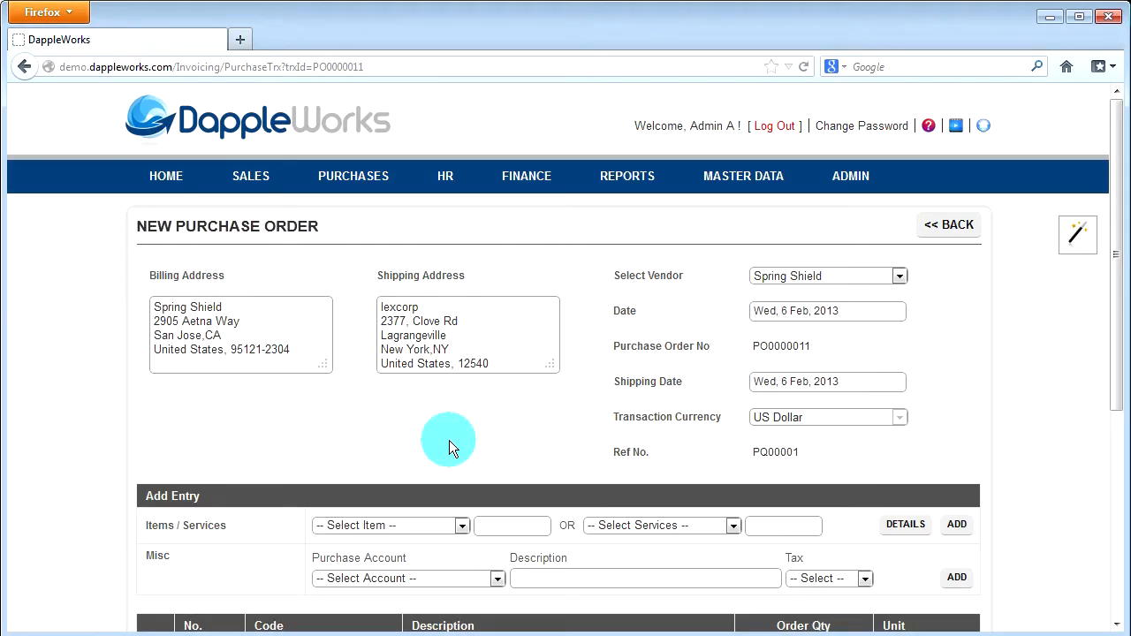